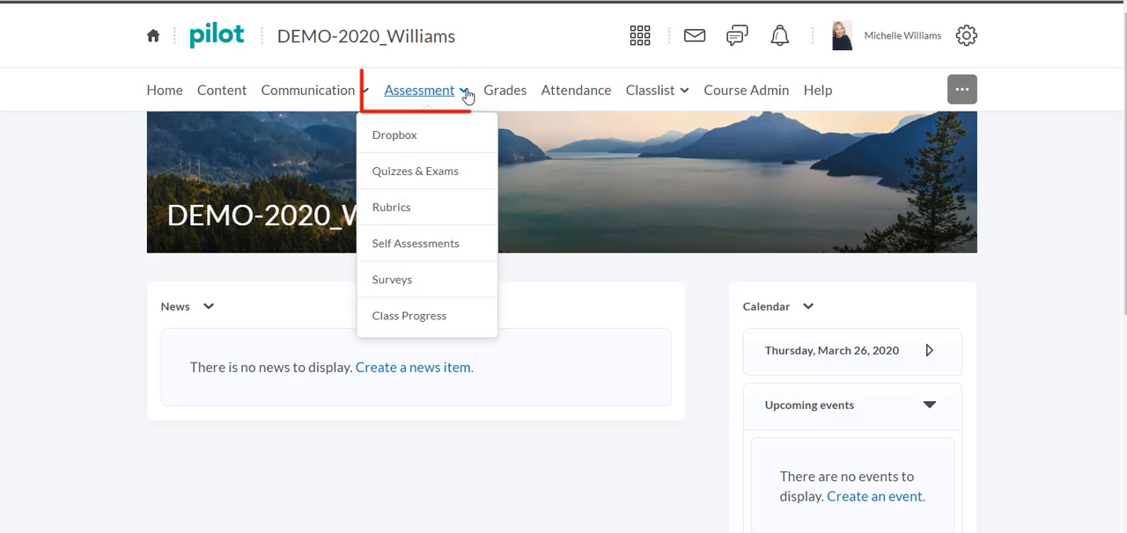
Step: Create a new dropbox folder in the course and name it Week 2 Assignenment
left_click(455, 133)
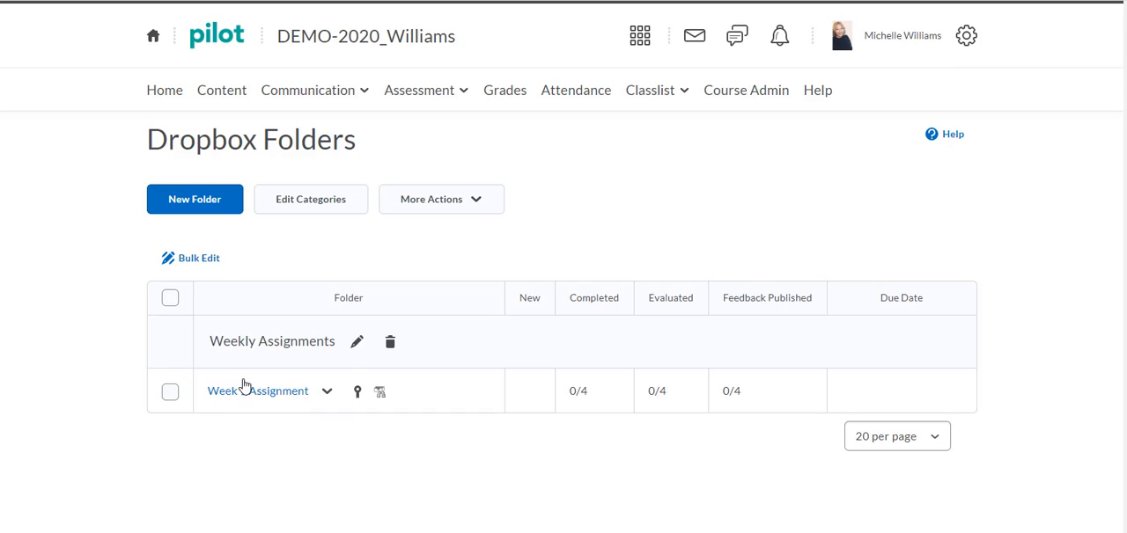
left_click(212, 212)
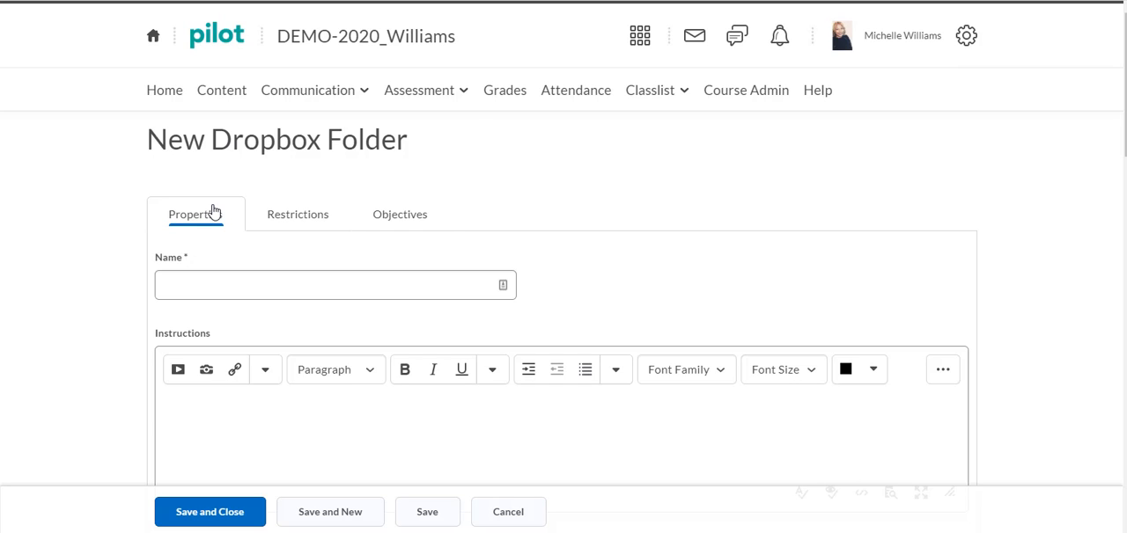
left_click(221, 296)
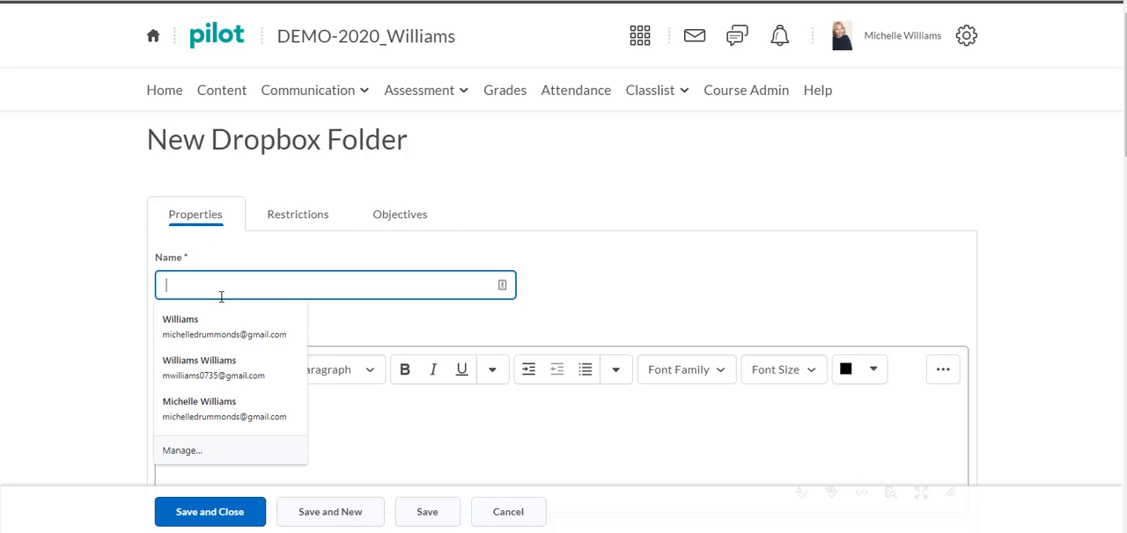
type("Week 2 ")
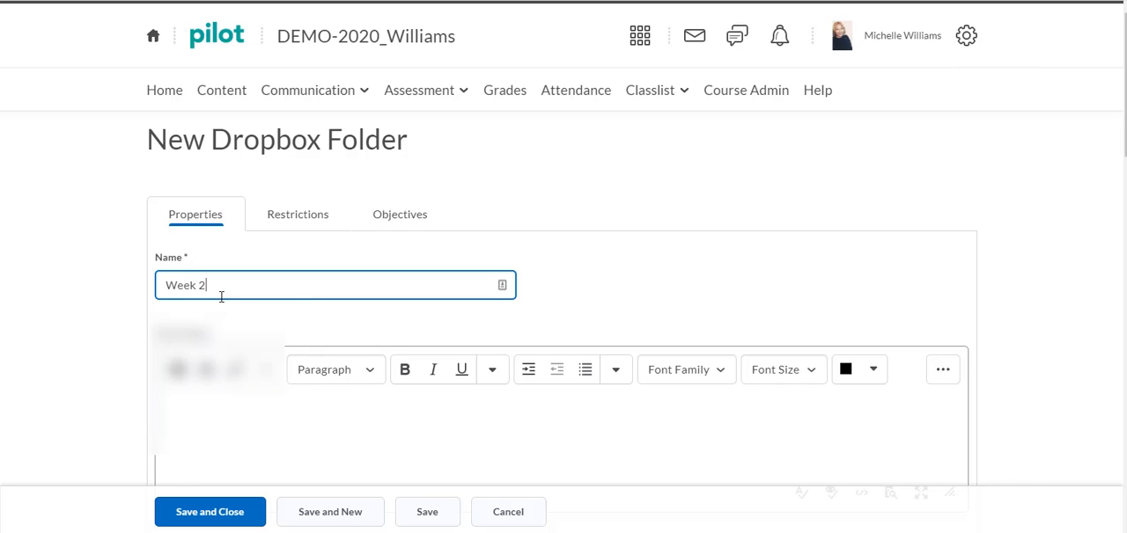
type("Assignemn")
type("ent")
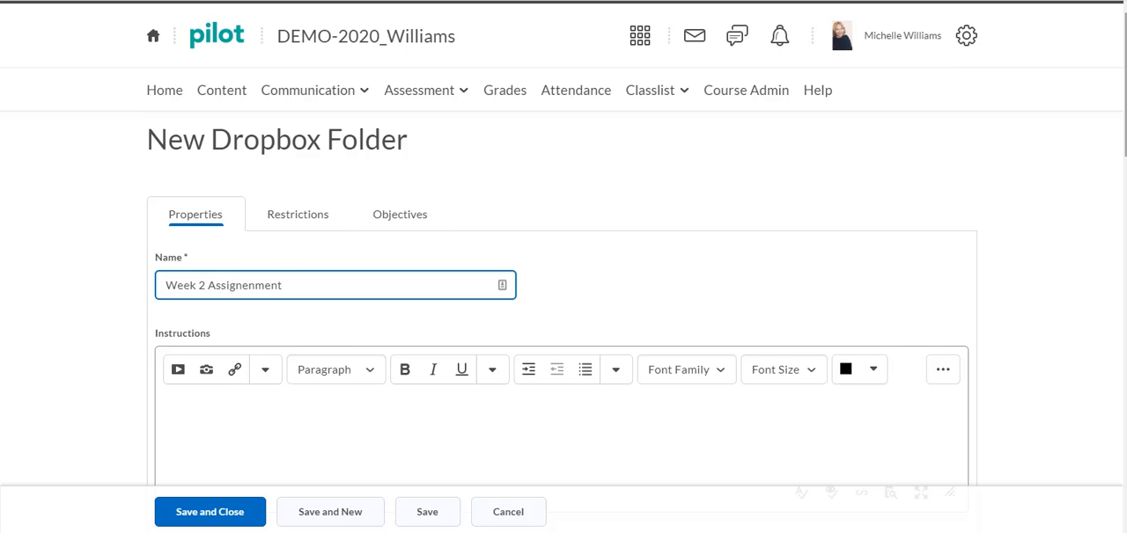
Step: Examine the folder's assignment type settings and the available submission type options
scroll(564, 264, "down", 3)
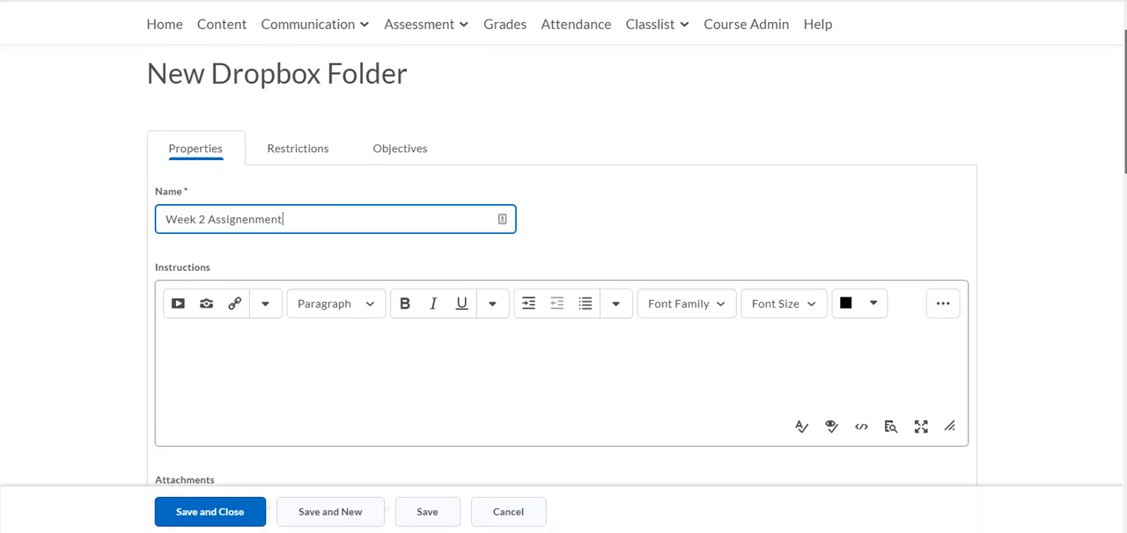
scroll(563, 264, "down", 3)
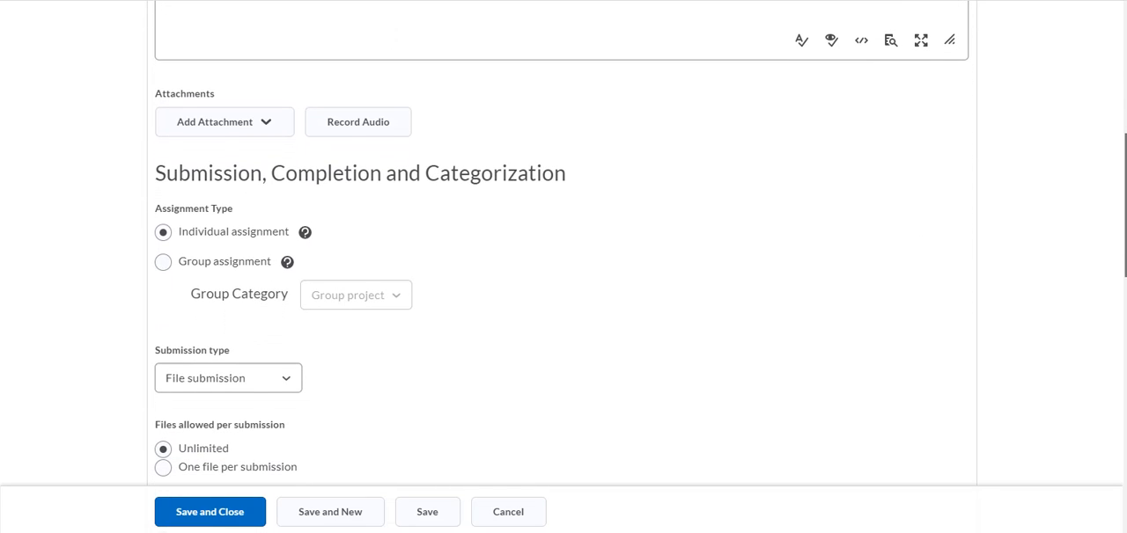
scroll(563, 264, "down", 1)
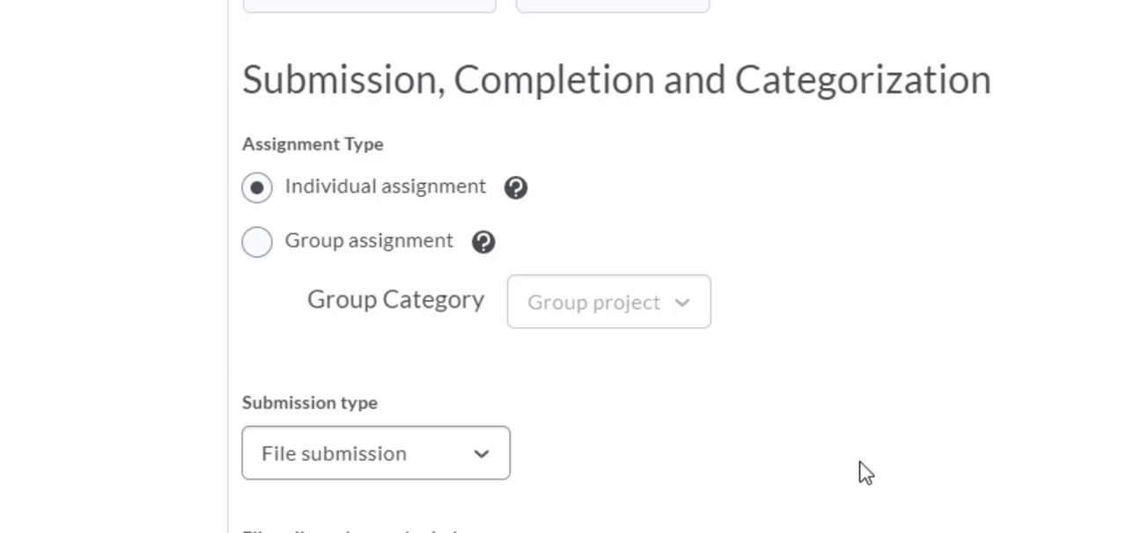
left_click(480, 455)
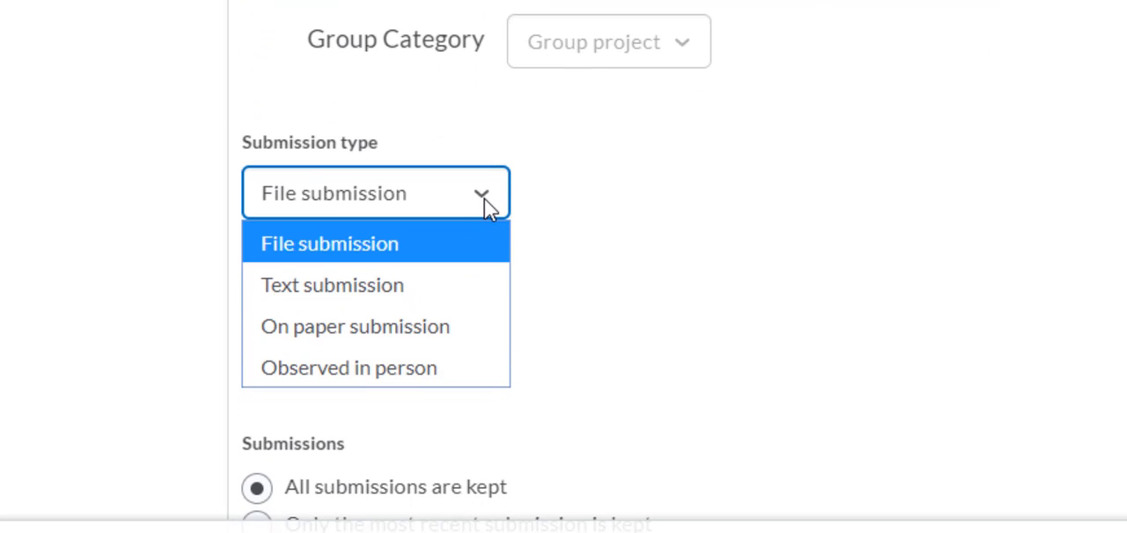
left_click(877, 259)
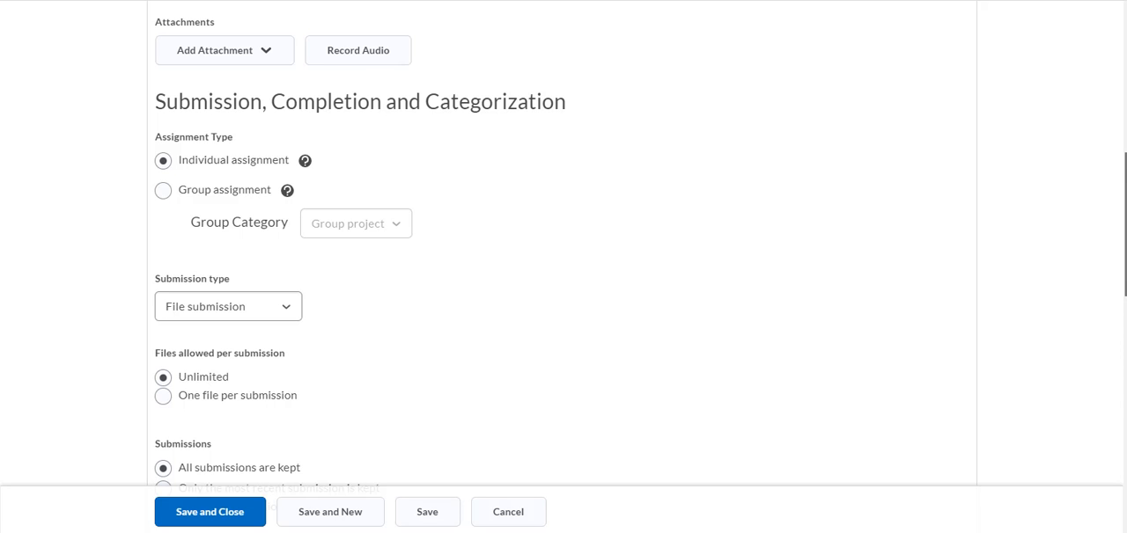
Step: Enable Originality Check for the folder and assign it to the Weekly Assignments category
scroll(564, 264, "down", 1)
scroll(564, 264, "down", 2)
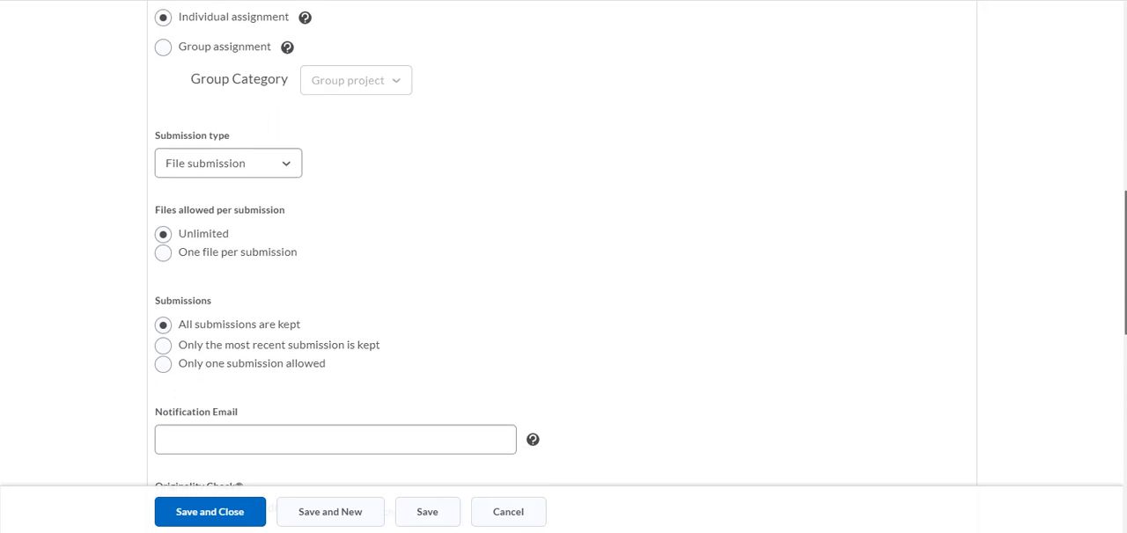
scroll(563, 264, "down", 2)
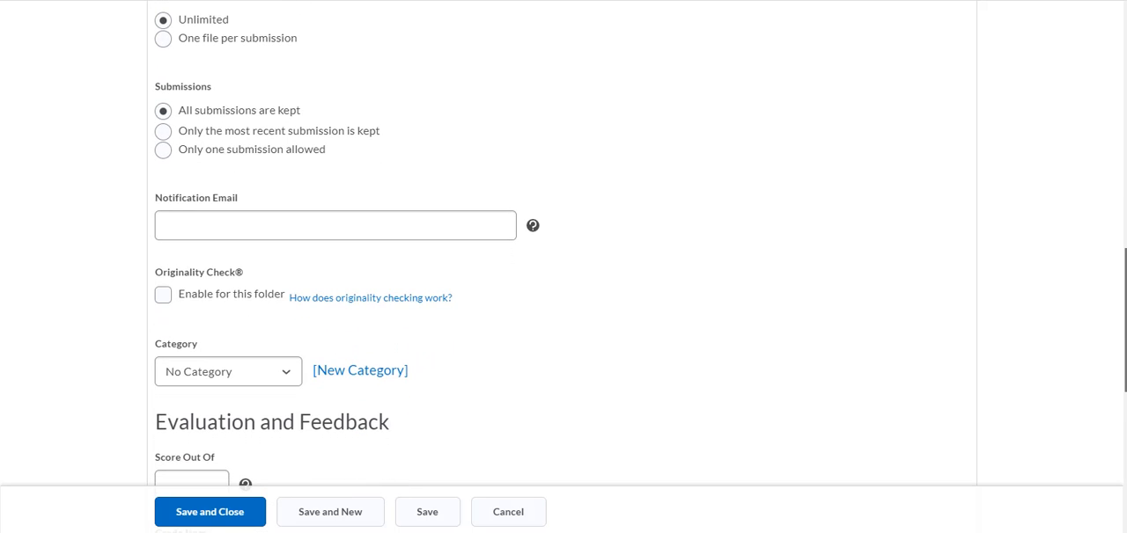
scroll(516, 254, "down", 1)
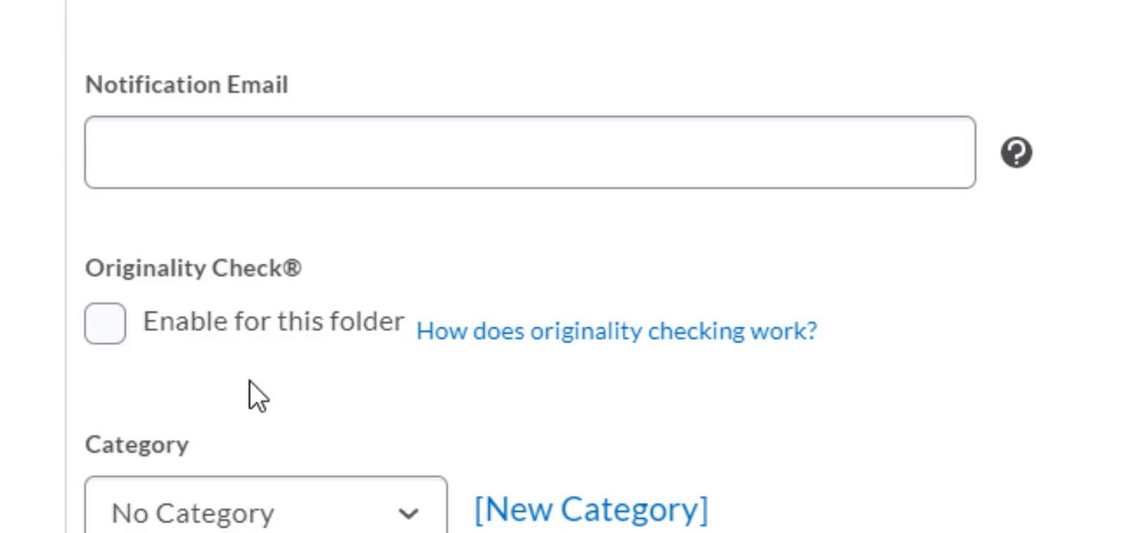
left_click(113, 326)
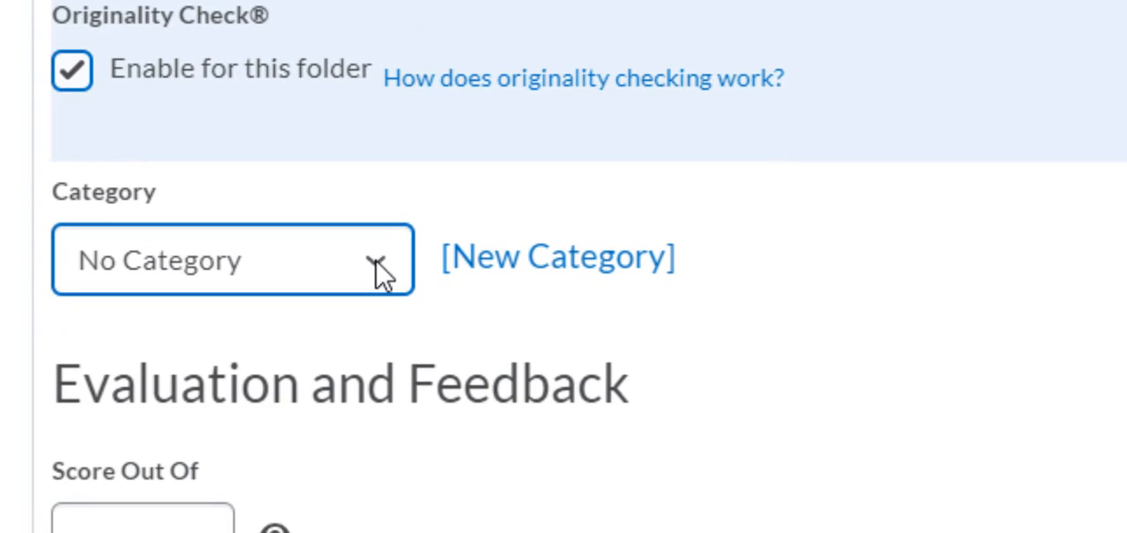
left_click(378, 265)
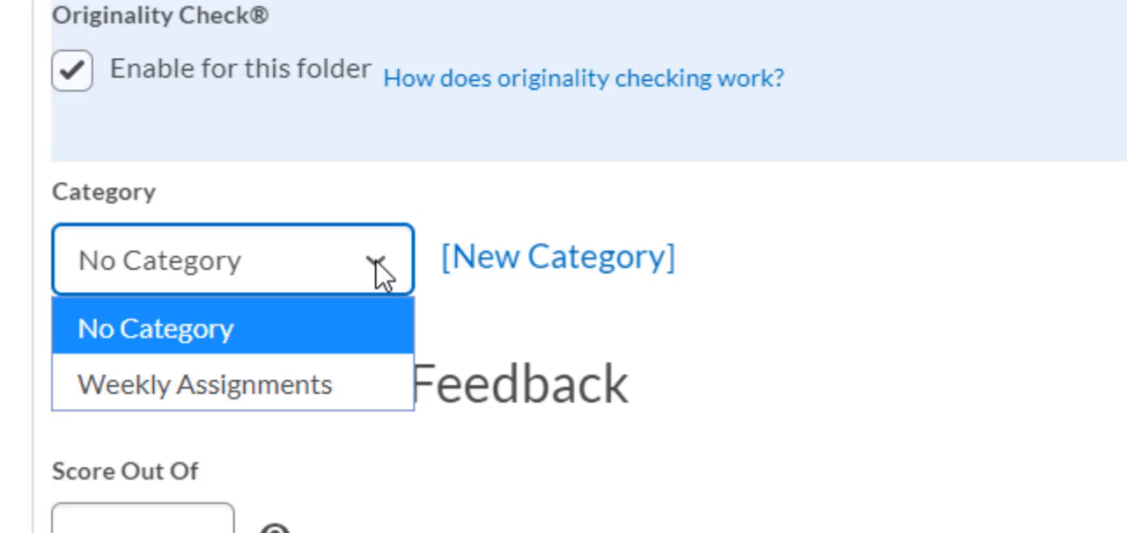
left_click(333, 386)
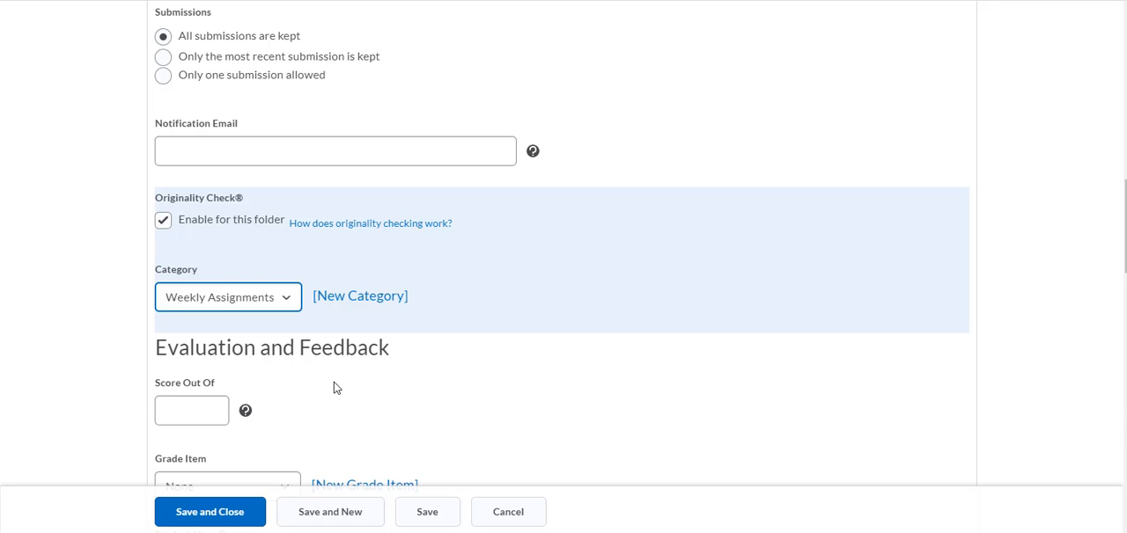
Step: Set the folder's score out of to 15 and attach the Weekly Reflective Essay rubric
left_click(168, 411)
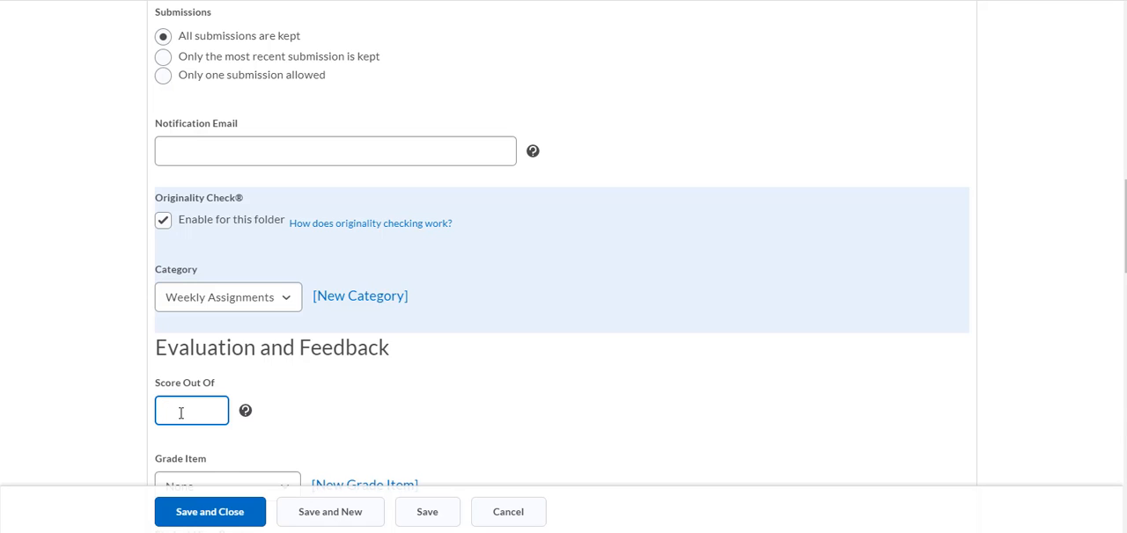
type("15")
scroll(562, 246, "down", 3)
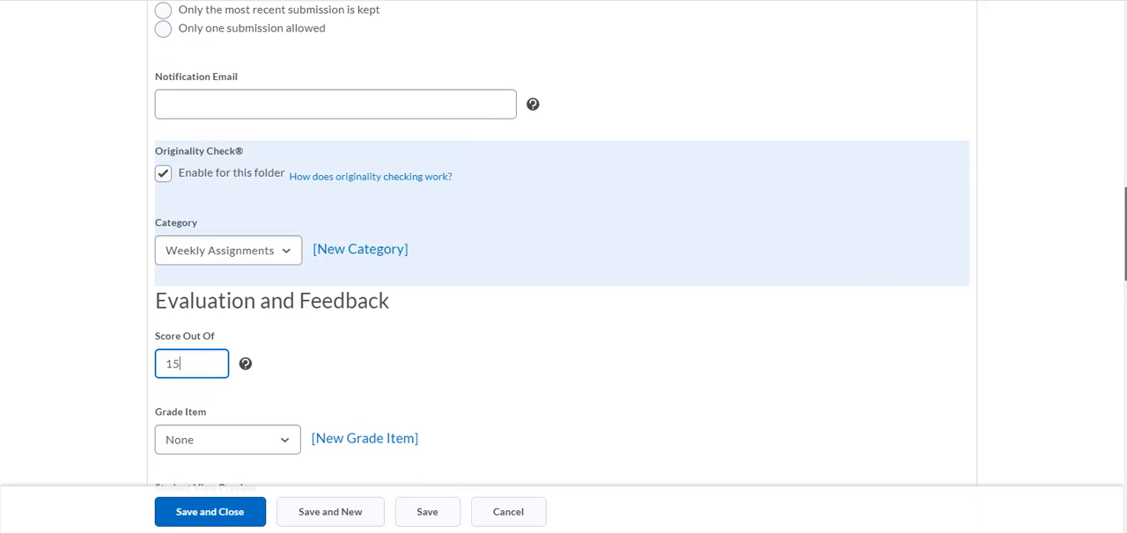
scroll(561, 246, "down", 2)
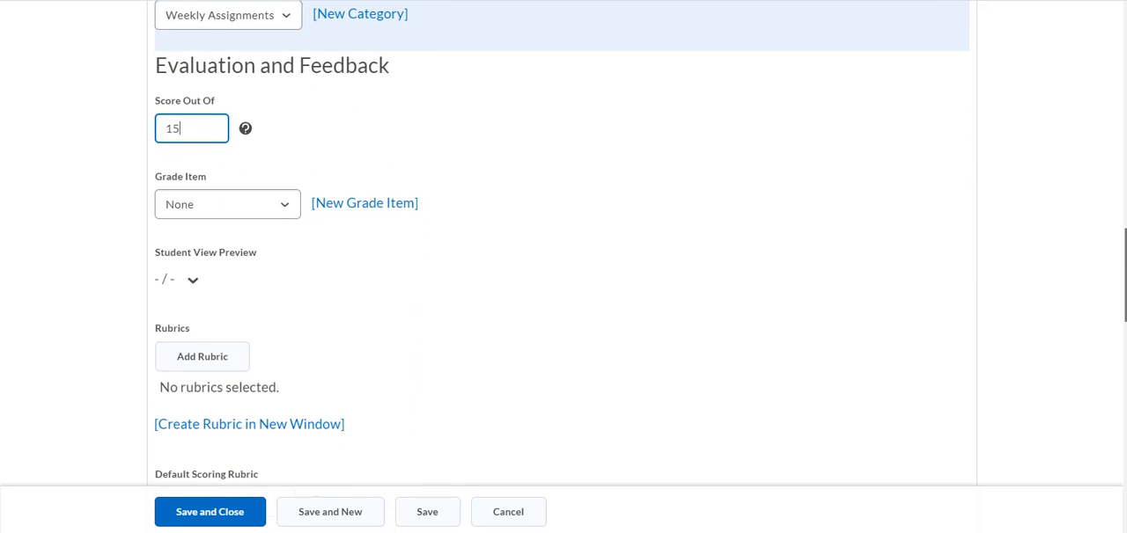
scroll(562, 264, "down", 1)
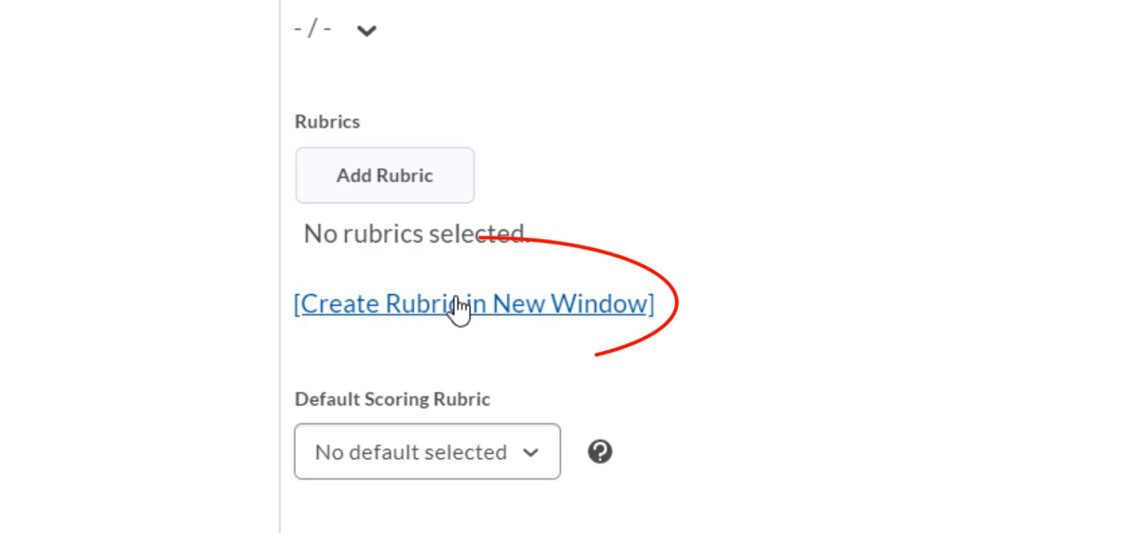
left_click(396, 176)
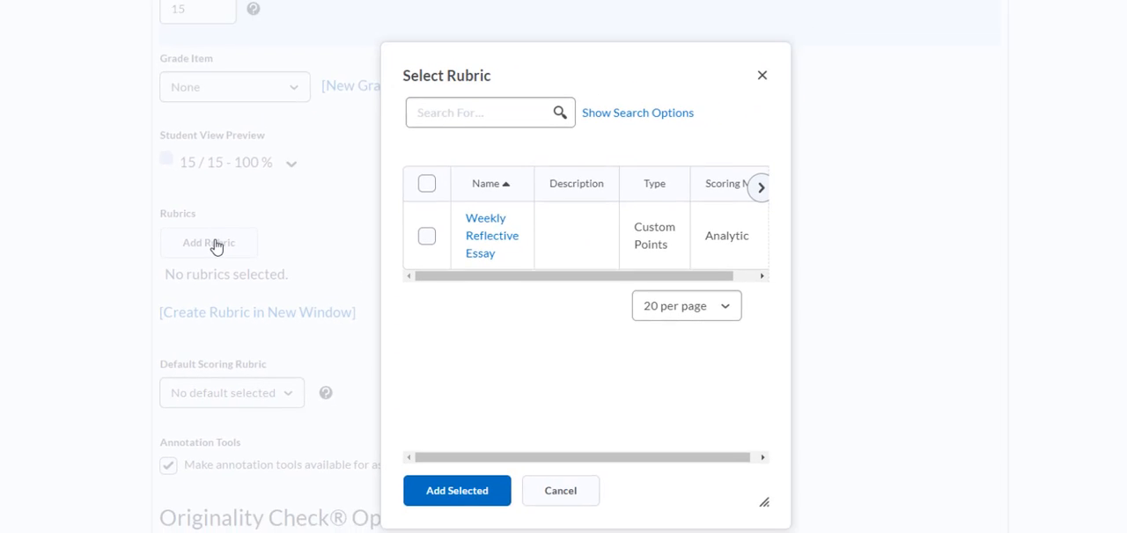
left_click(426, 237)
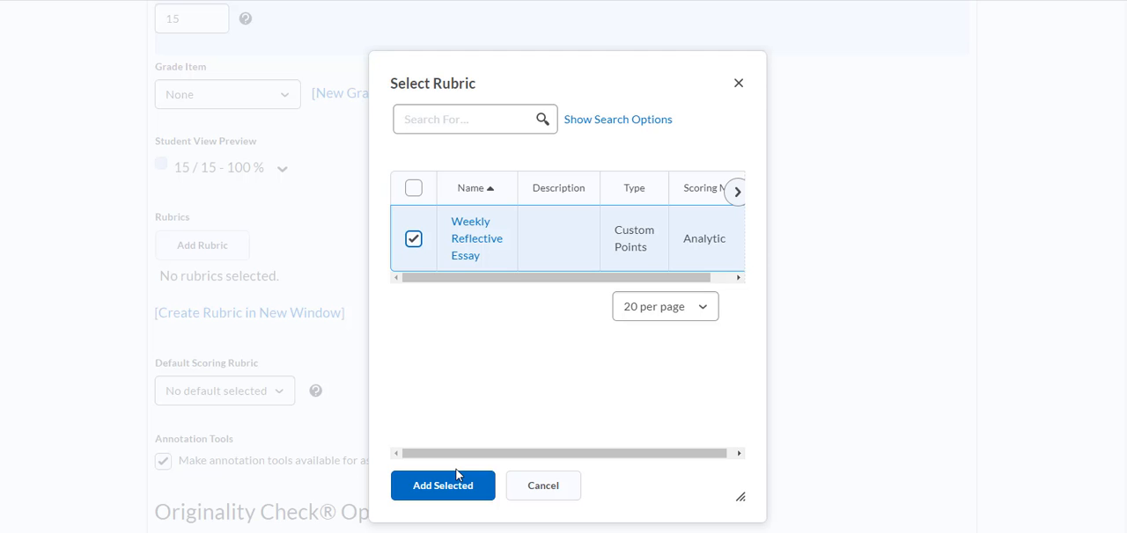
left_click(455, 494)
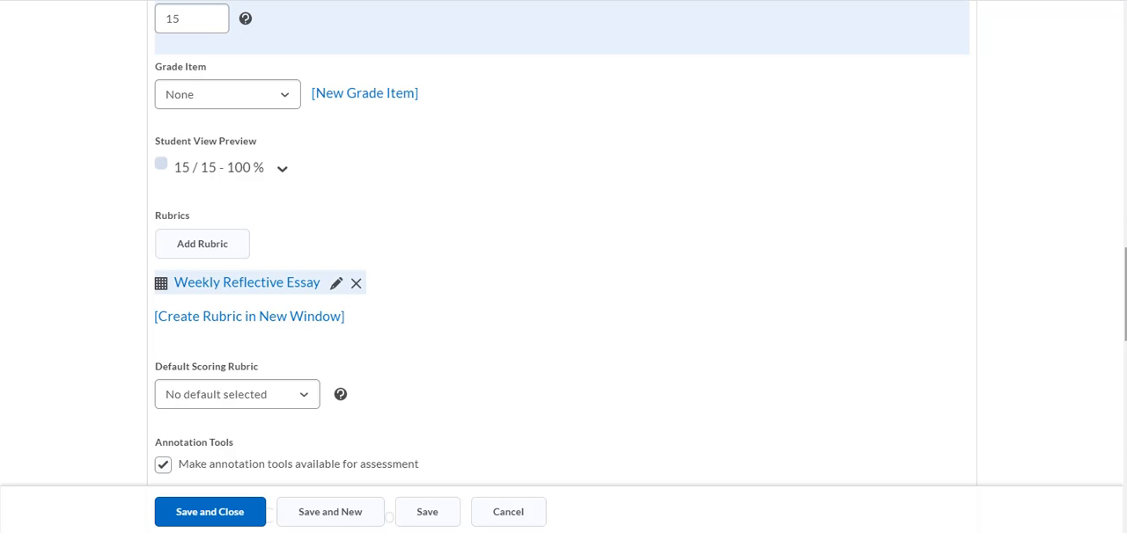
Step: Examine the folder's default scoring rubric, annotation tools, Originality Check options and grammar check settings
scroll(1021, 346, "down", 2)
scroll(1021, 345, "down", 1)
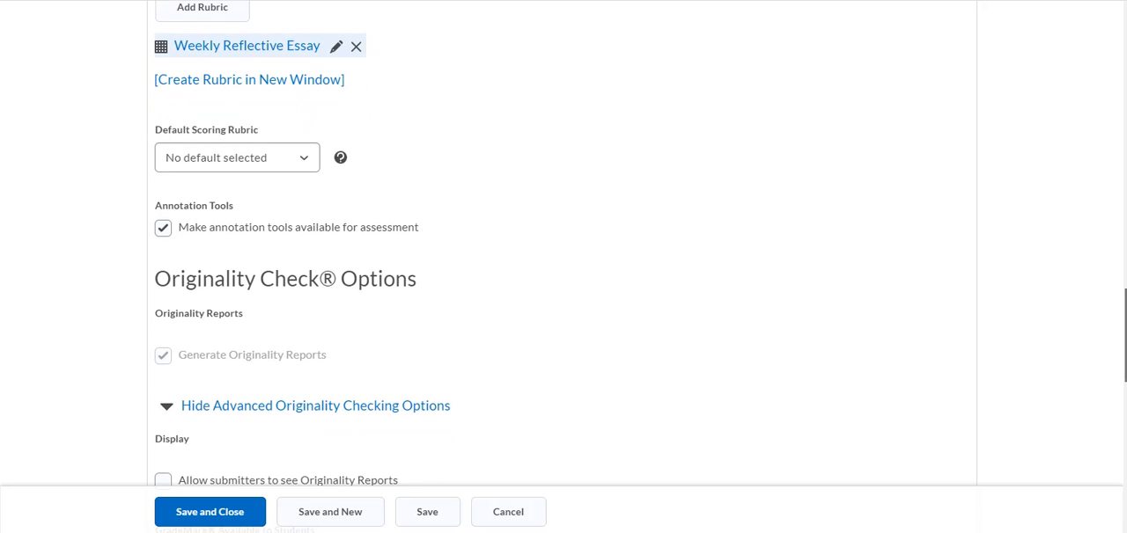
scroll(564, 264, "down", 3)
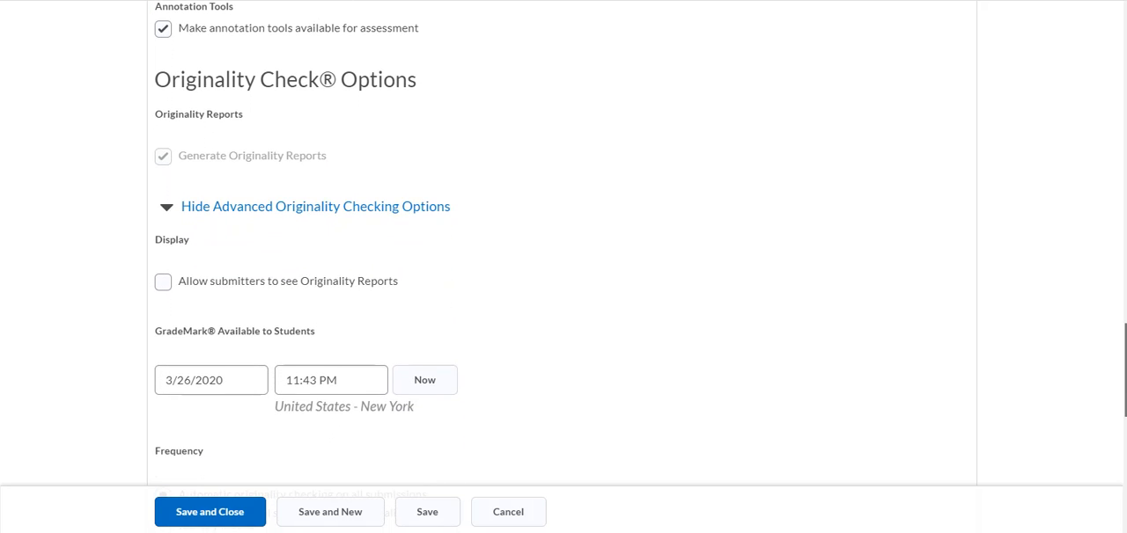
scroll(564, 264, "down", 1)
scroll(563, 264, "down", 1)
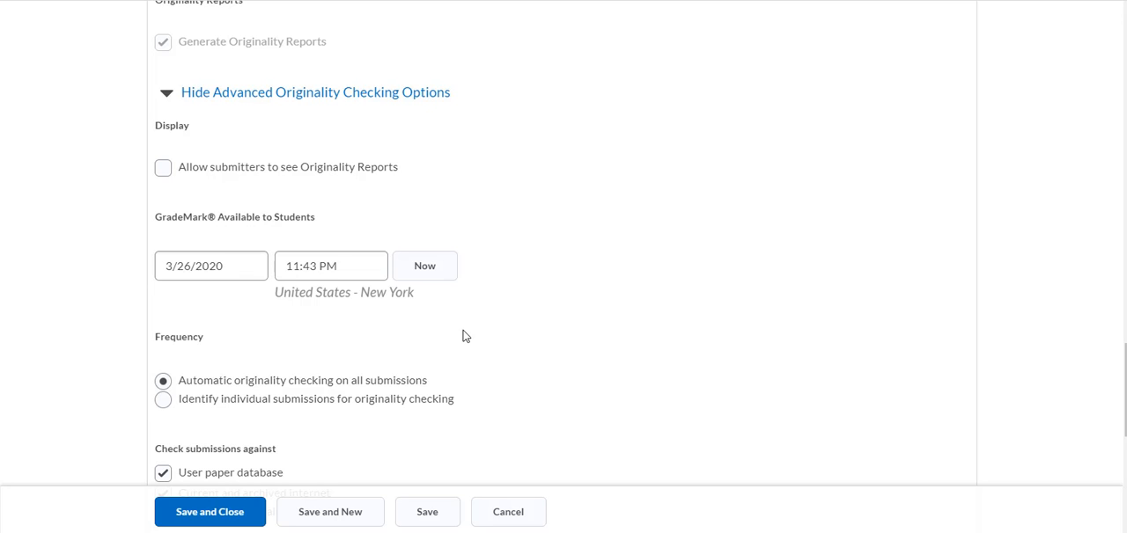
scroll(960, 326, "down", 3)
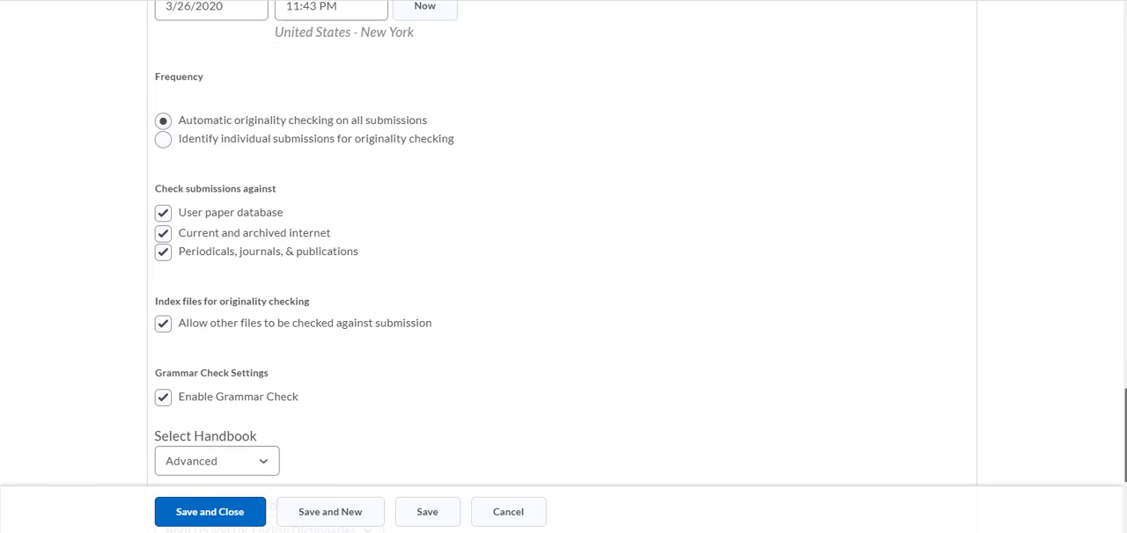
scroll(563, 243, "down", 1)
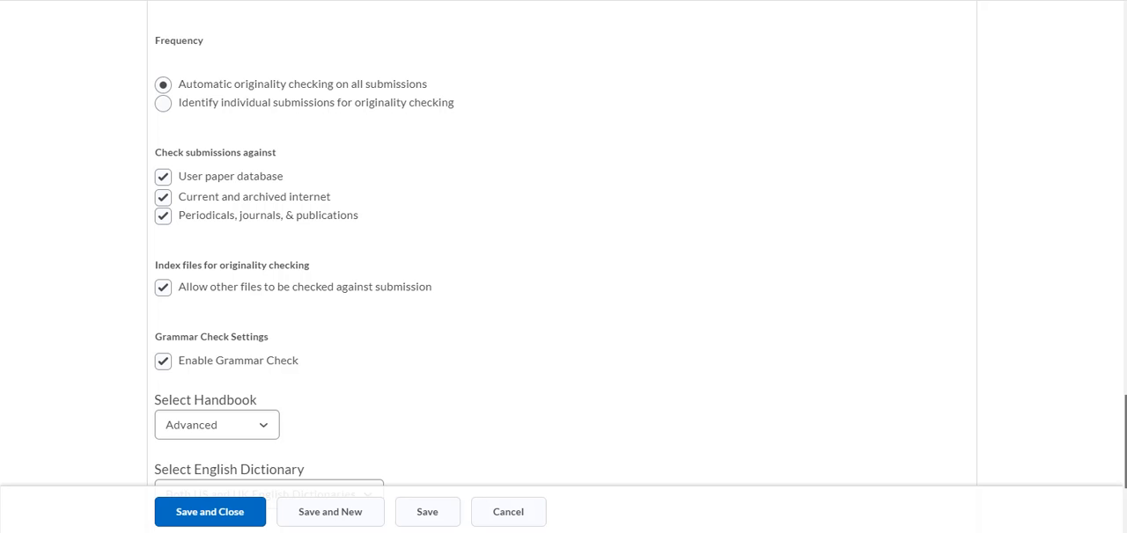
scroll(563, 243, "down", 1)
scroll(563, 243, "down", 1)
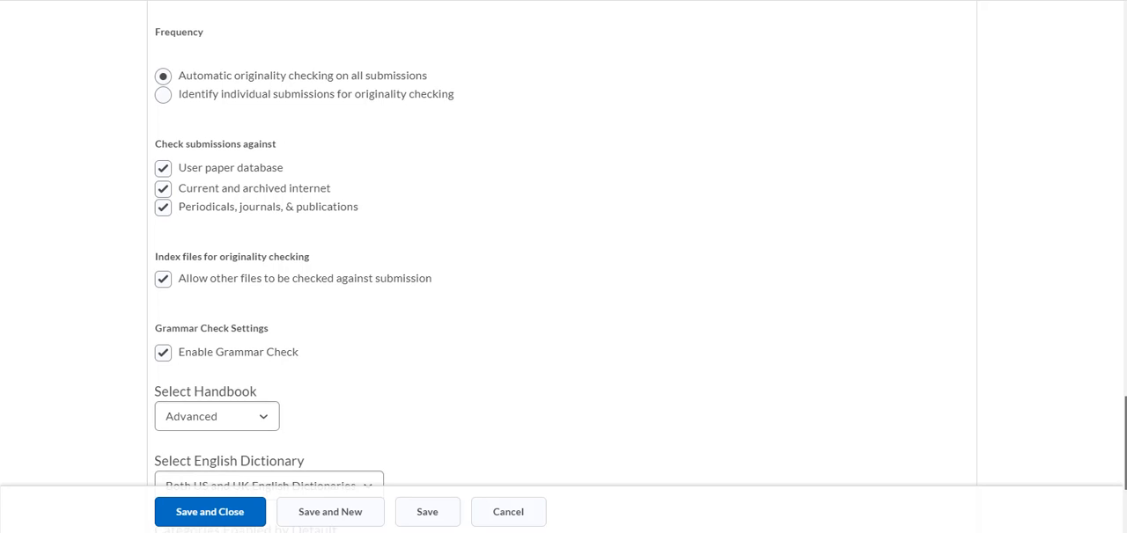
scroll(563, 243, "down", 1)
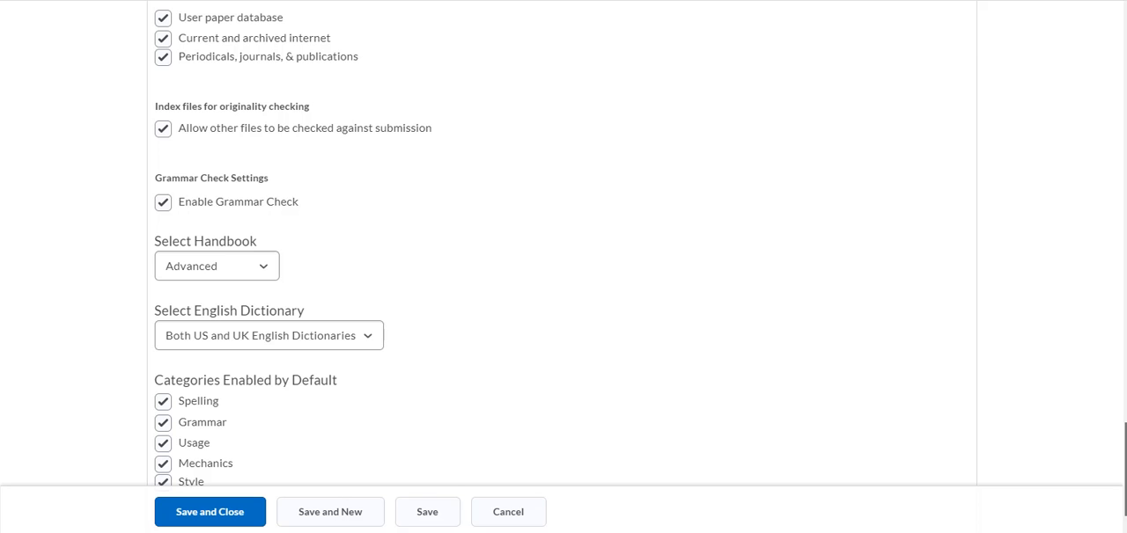
scroll(564, 243, "down", 1)
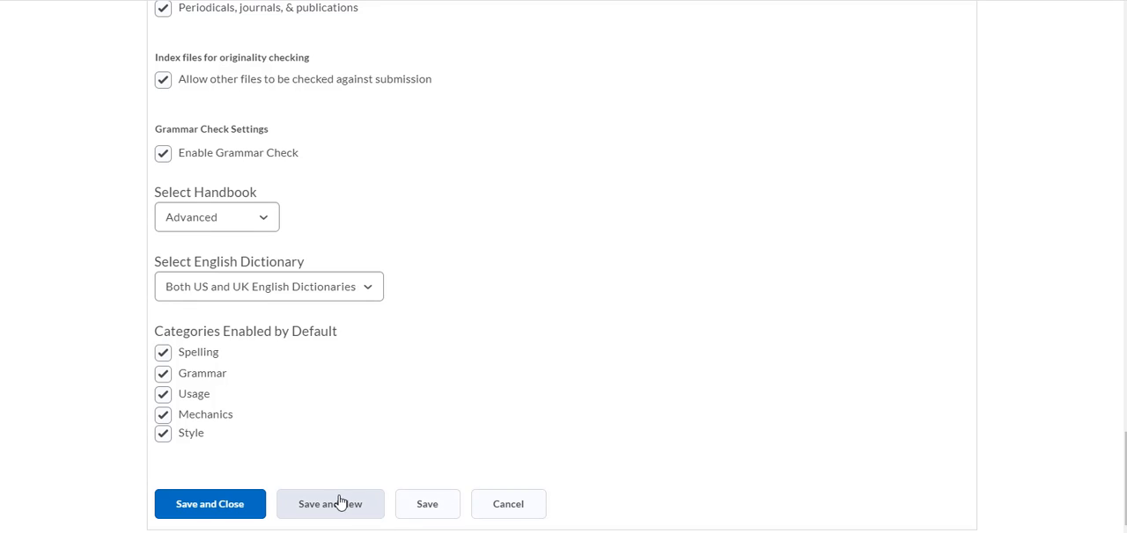
Step: Save the new dropbox folder and close its settings
left_click(204, 516)
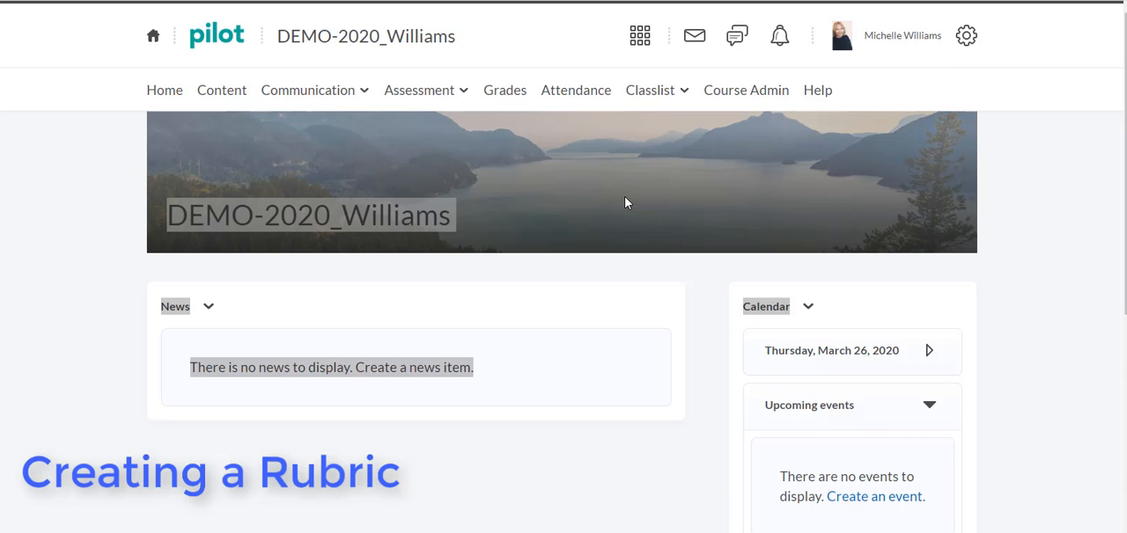
Step: Open the course's Rubrics list from the assessment tools
left_click(462, 95)
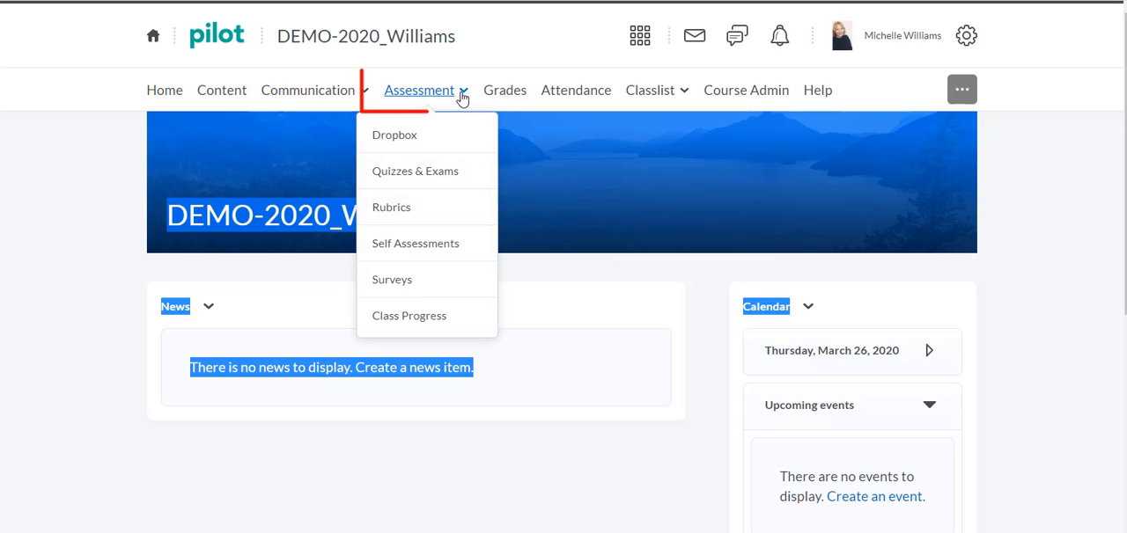
left_click(420, 208)
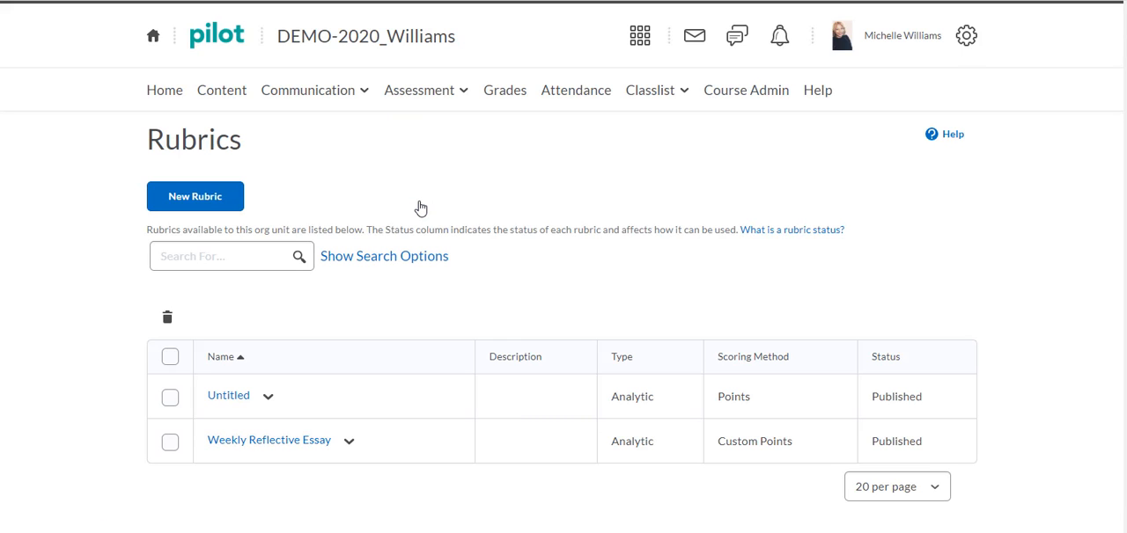
left_click(277, 259)
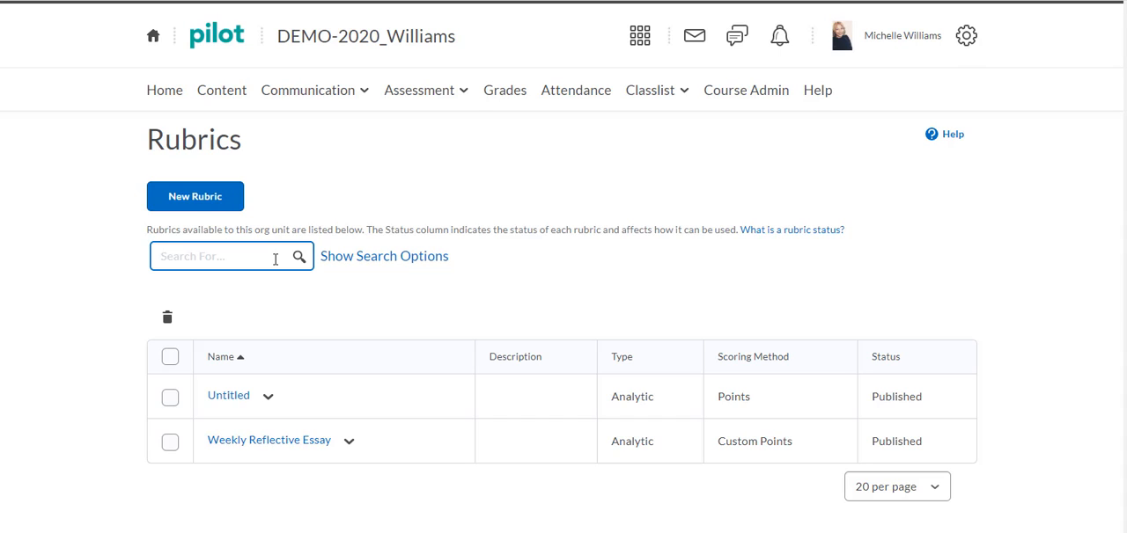
left_click(257, 343)
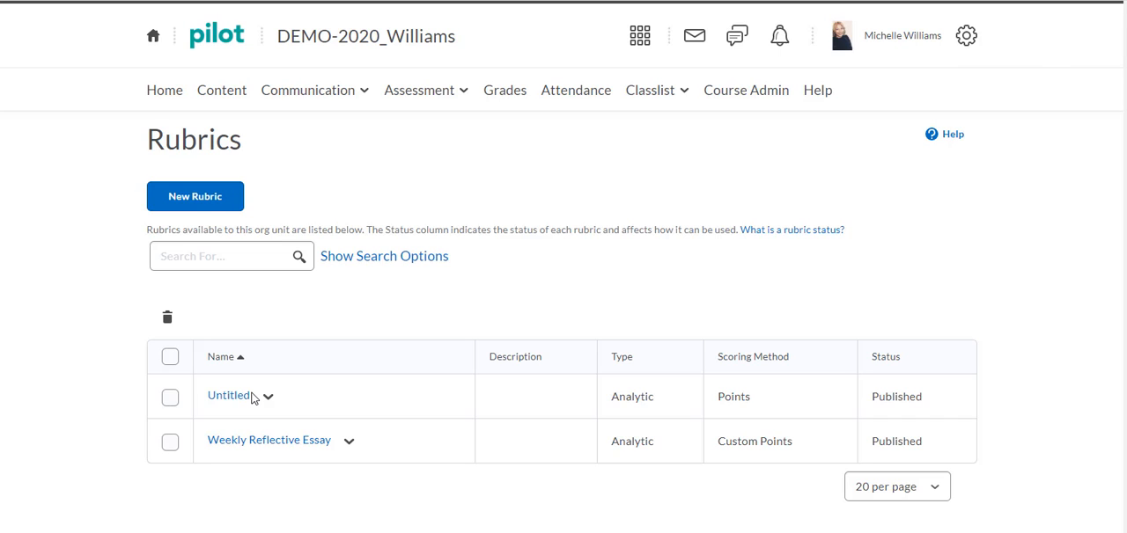
Step: Create a new rubric with the Analytic type and Points scoring
left_click(213, 204)
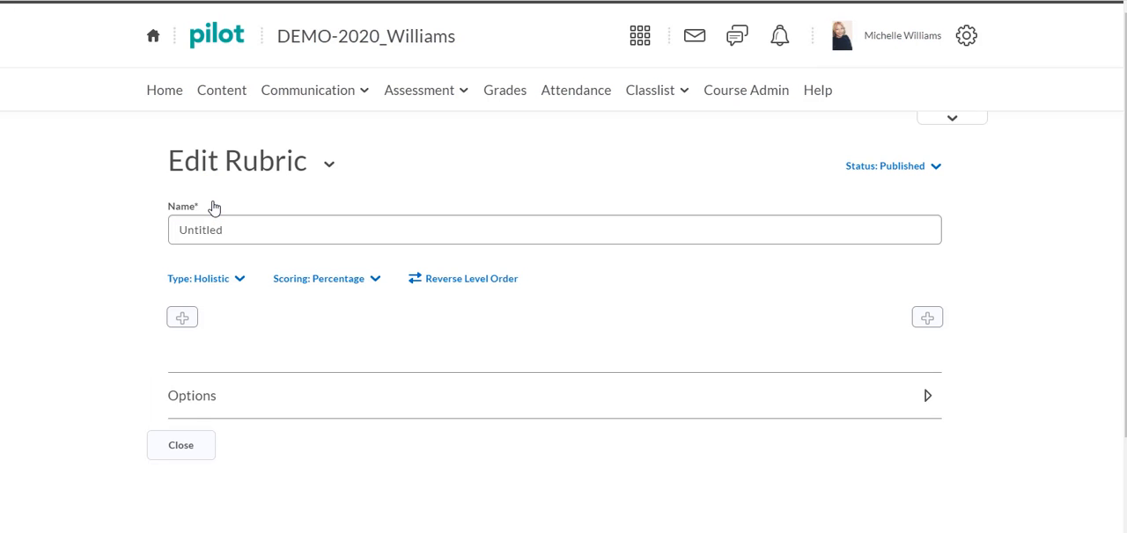
left_click(213, 224)
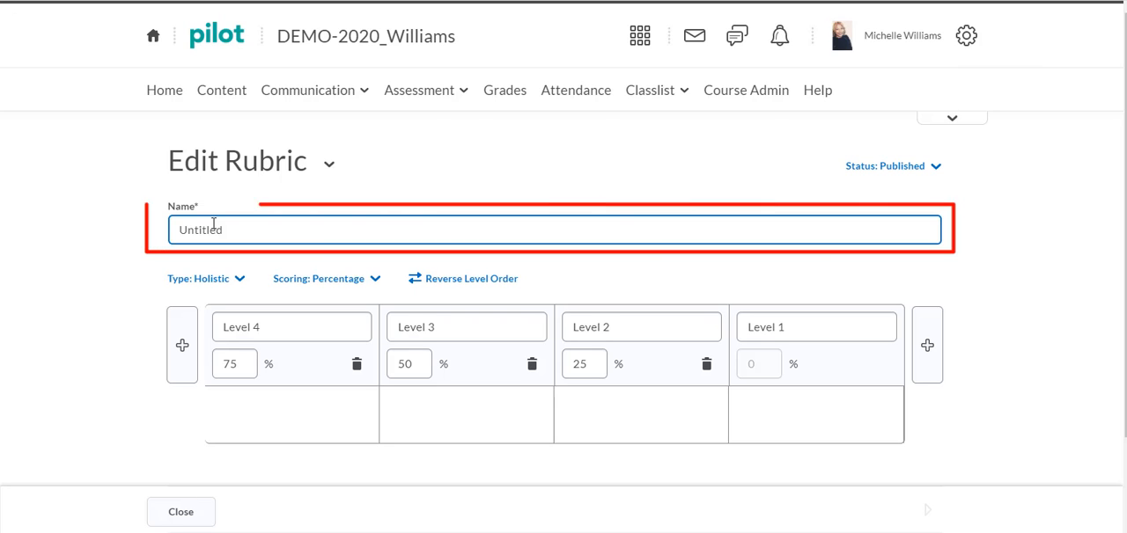
left_click(215, 287)
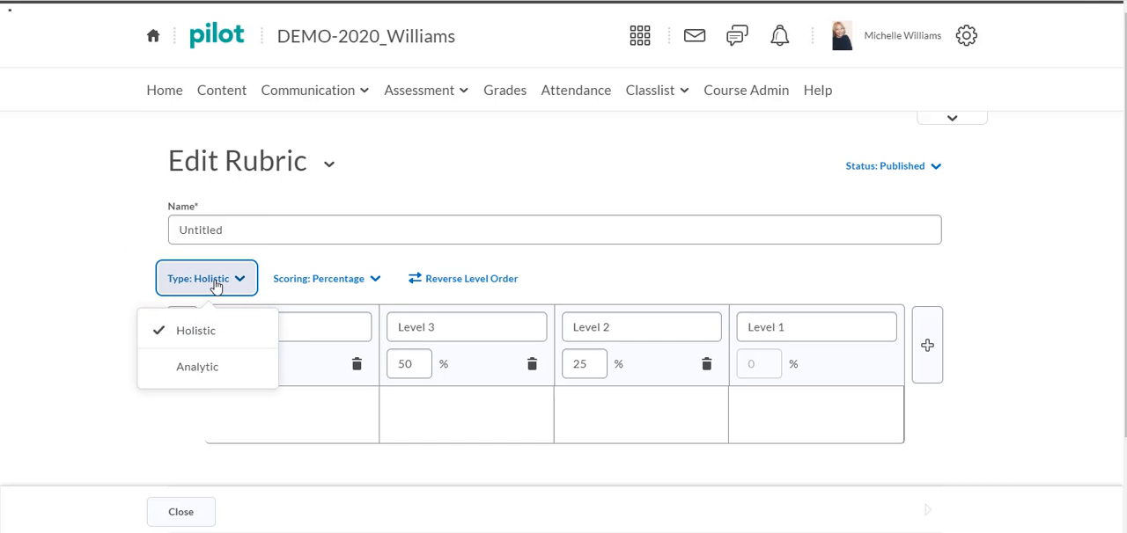
left_click(197, 367)
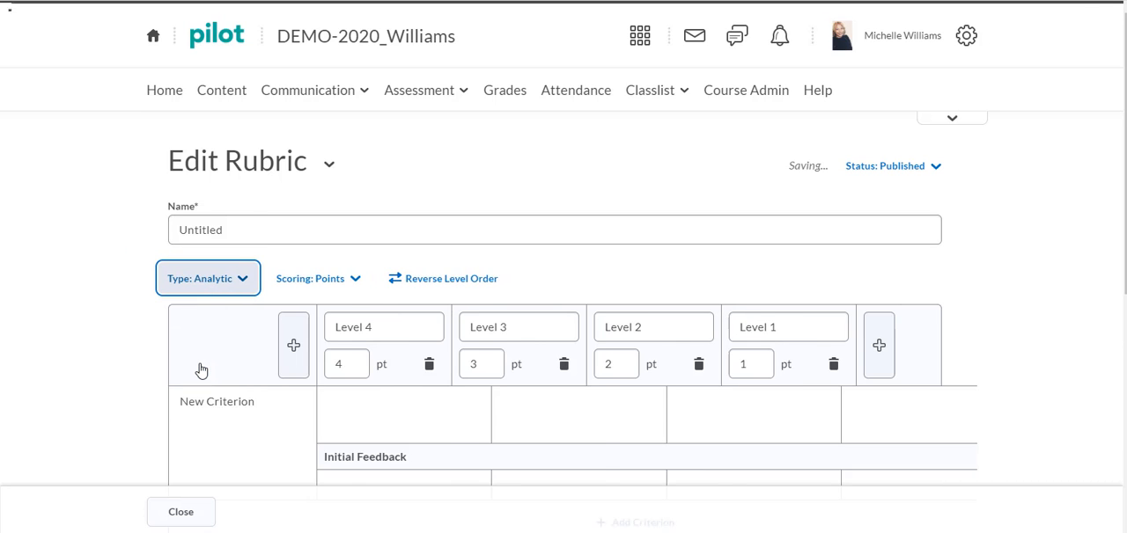
left_click(359, 282)
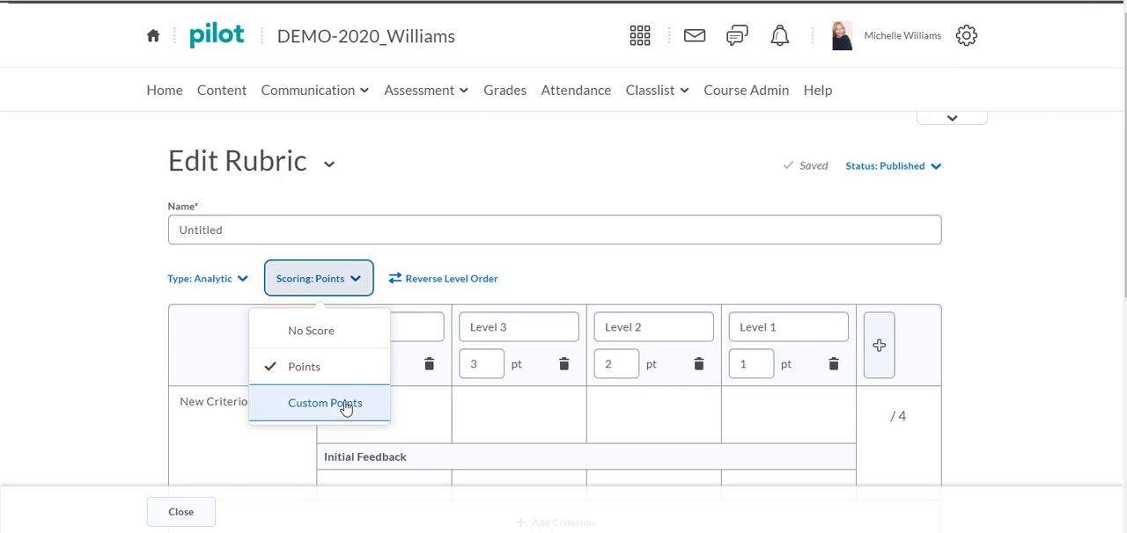
left_click(568, 281)
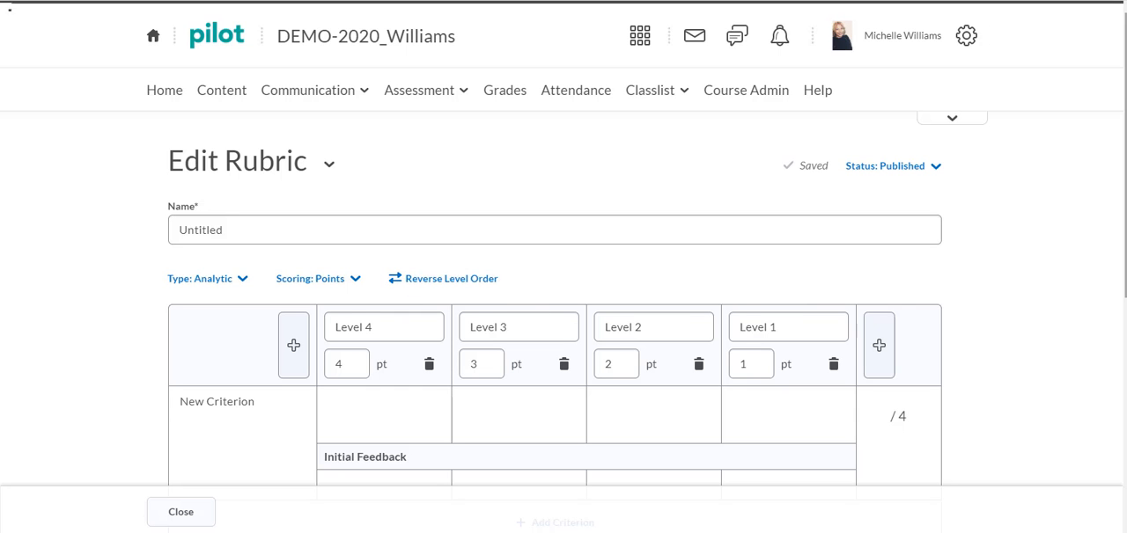
Step: Add a new achievement level ahead of Level 4 in the rubric's criteria grid
scroll(866, 334, "down", 1)
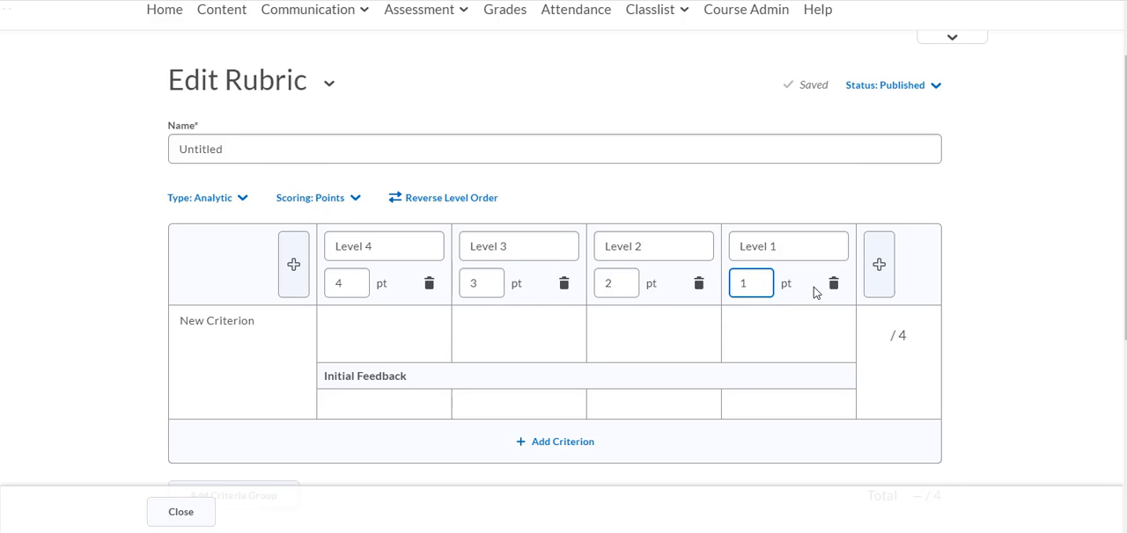
left_click(294, 267)
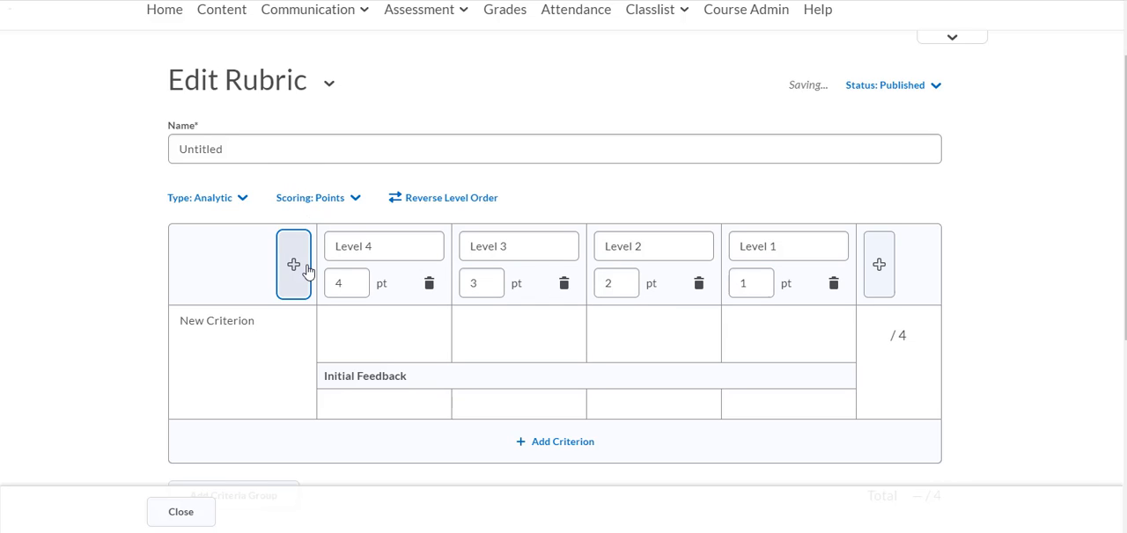
left_click(381, 318)
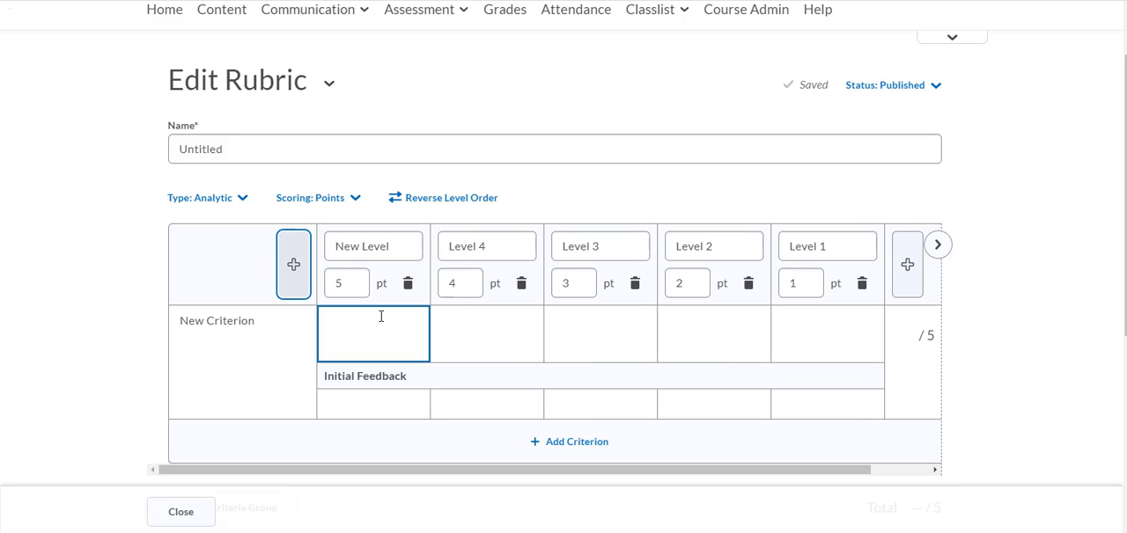
Step: Examine the new rubric's level name fields, point fields and available scoring methods
left_click(364, 246)
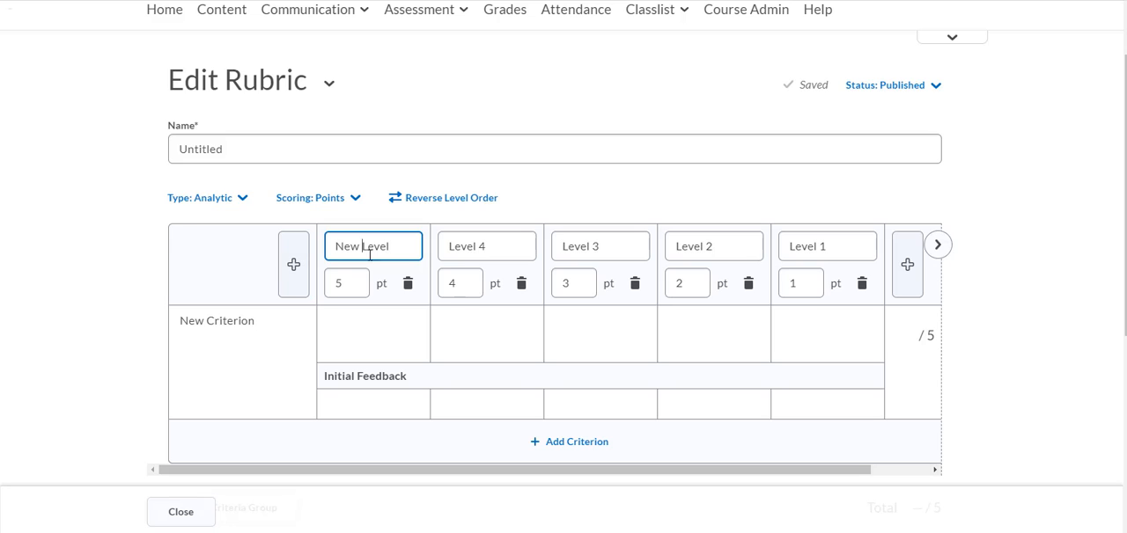
left_click(489, 255)
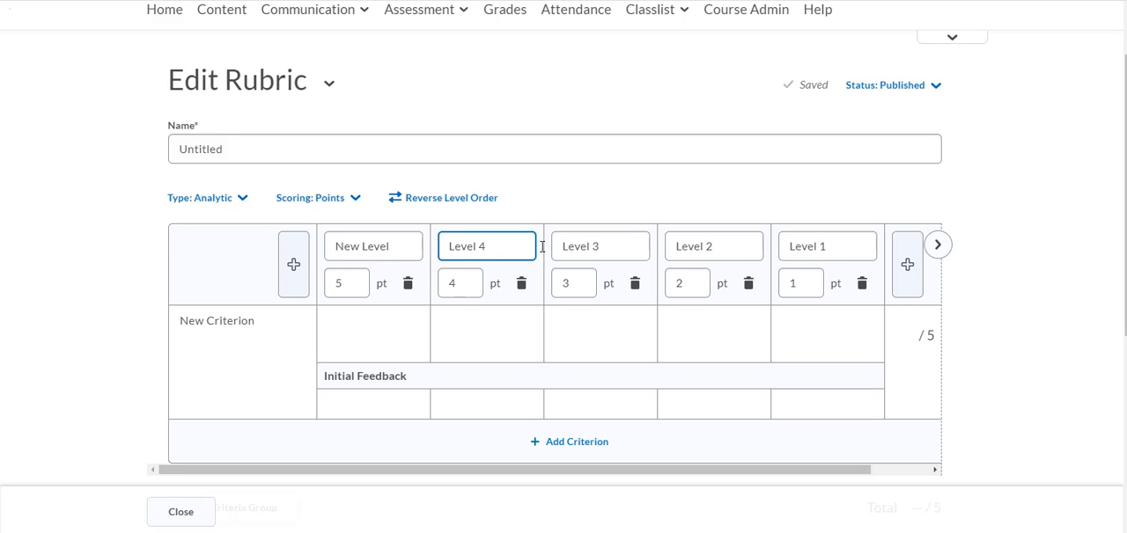
left_click(604, 247)
left_click(755, 245)
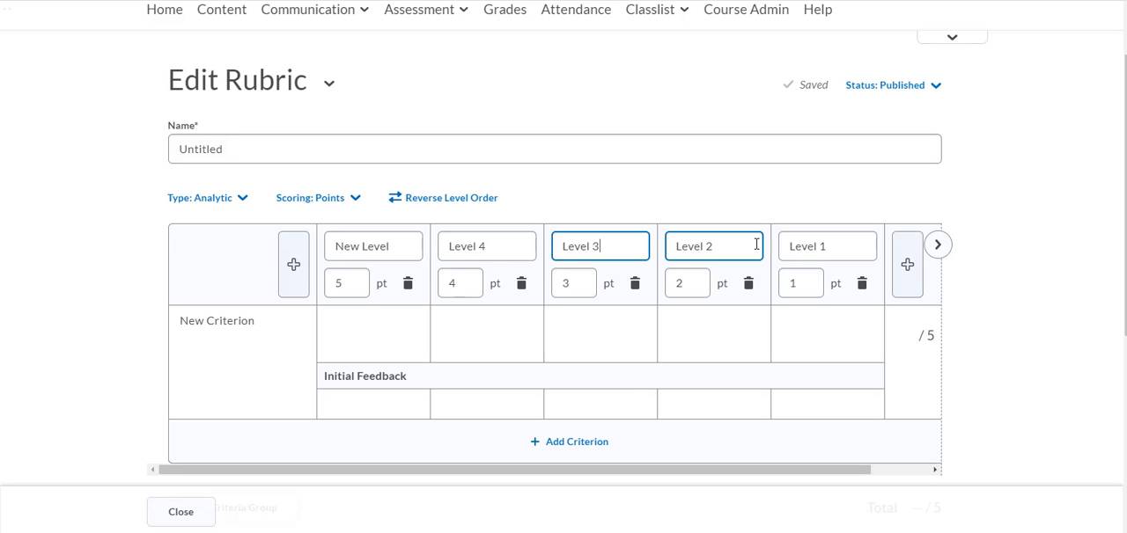
left_click(454, 279)
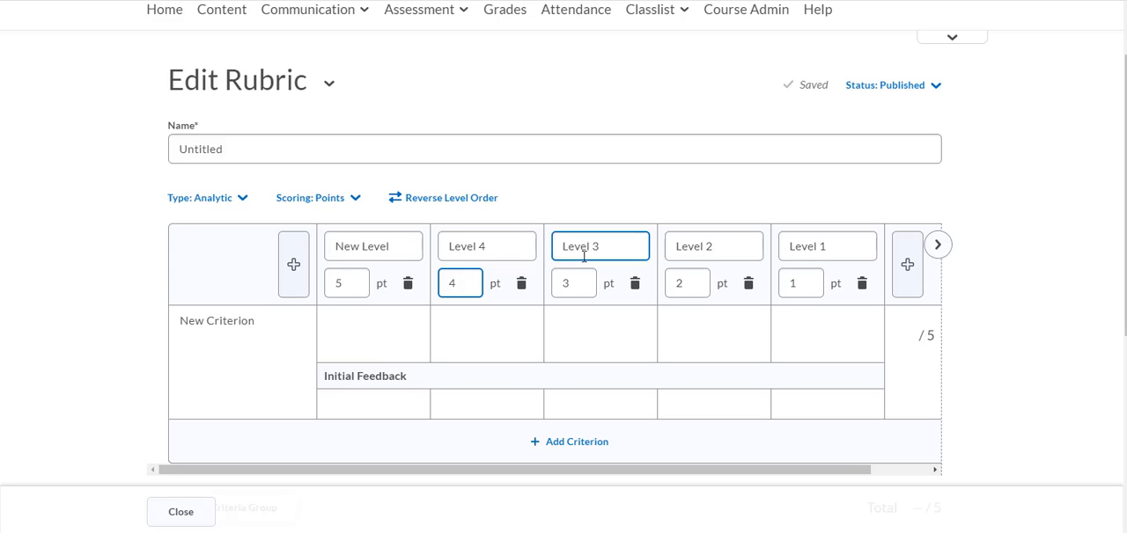
left_click(357, 203)
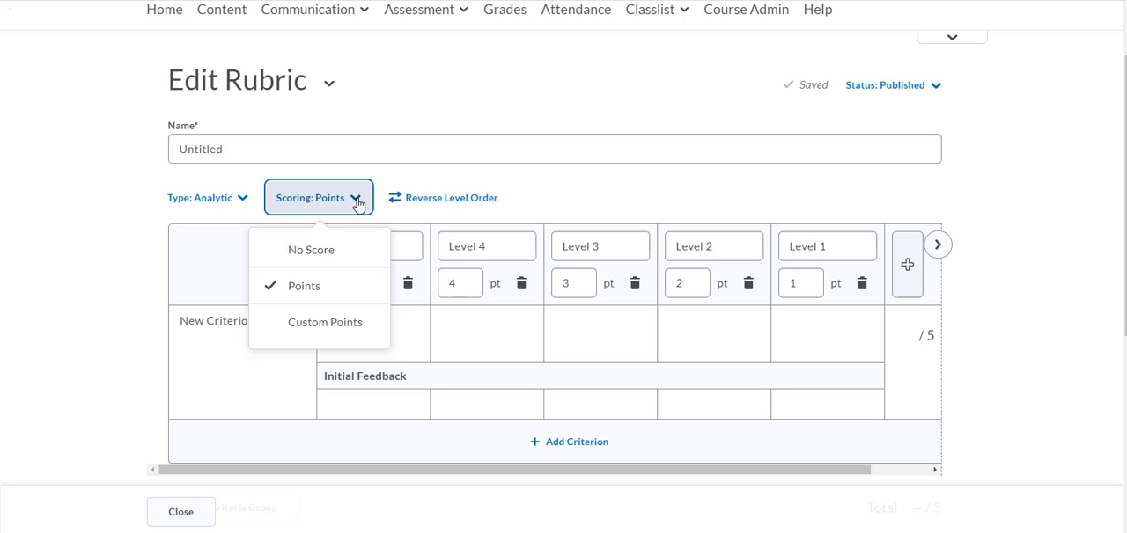
left_click(629, 208)
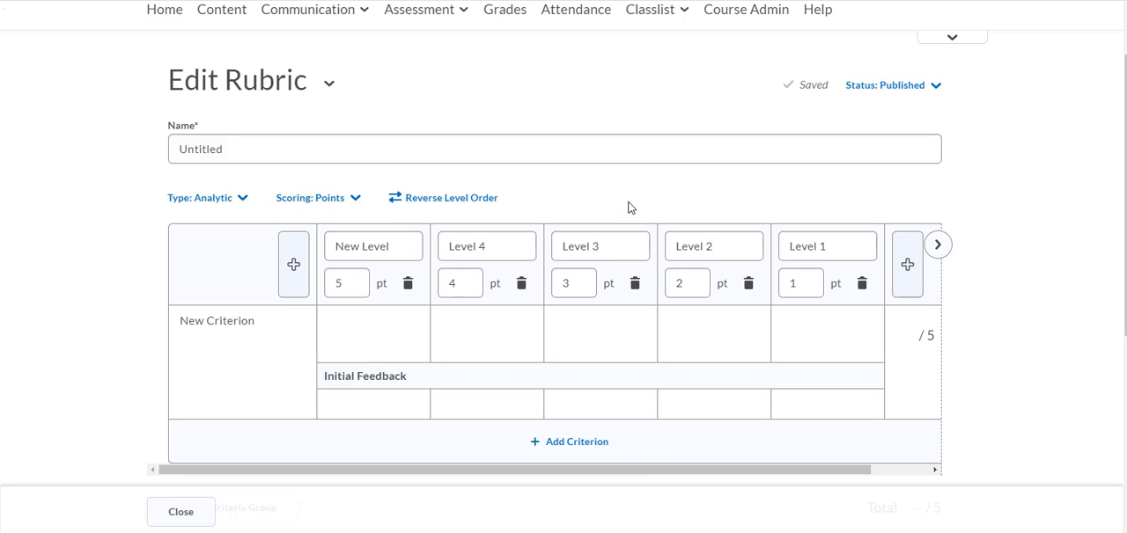
Step: Add a second criterion row to the untitled rubric
left_click(311, 386)
scroll(717, 377, "down", 1)
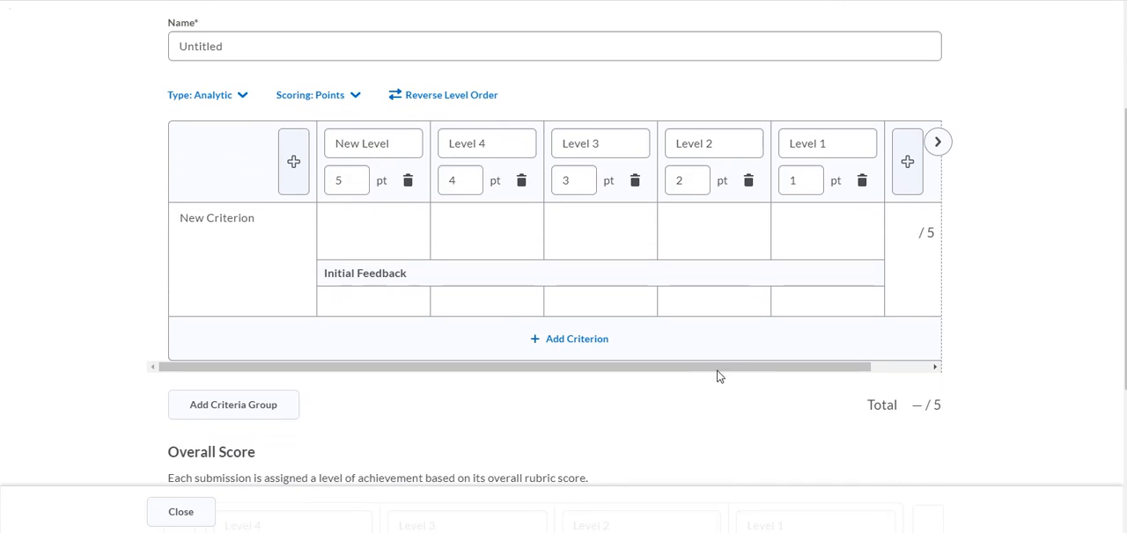
left_click(574, 340)
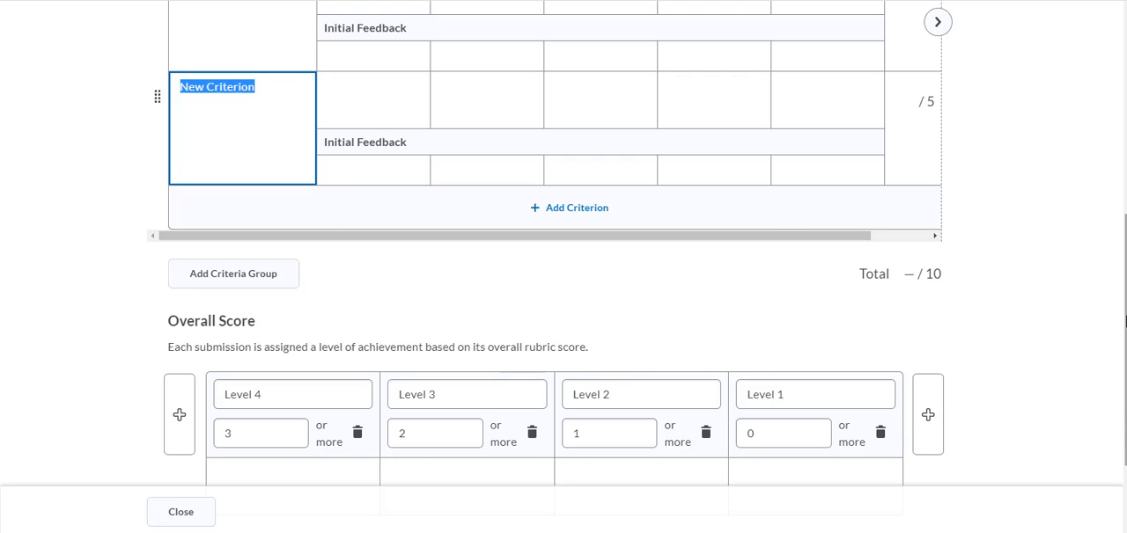
Step: Review the untitled rubric's Overall Score levels and close the rubric
left_click_drag(1124, 340, 1124, 377)
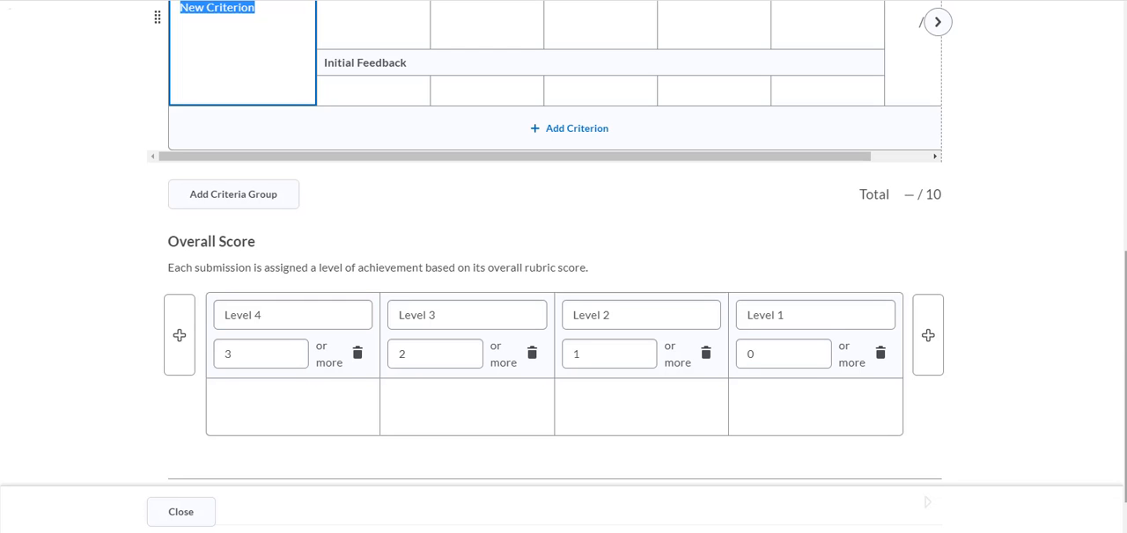
scroll(927, 501, "up", 5)
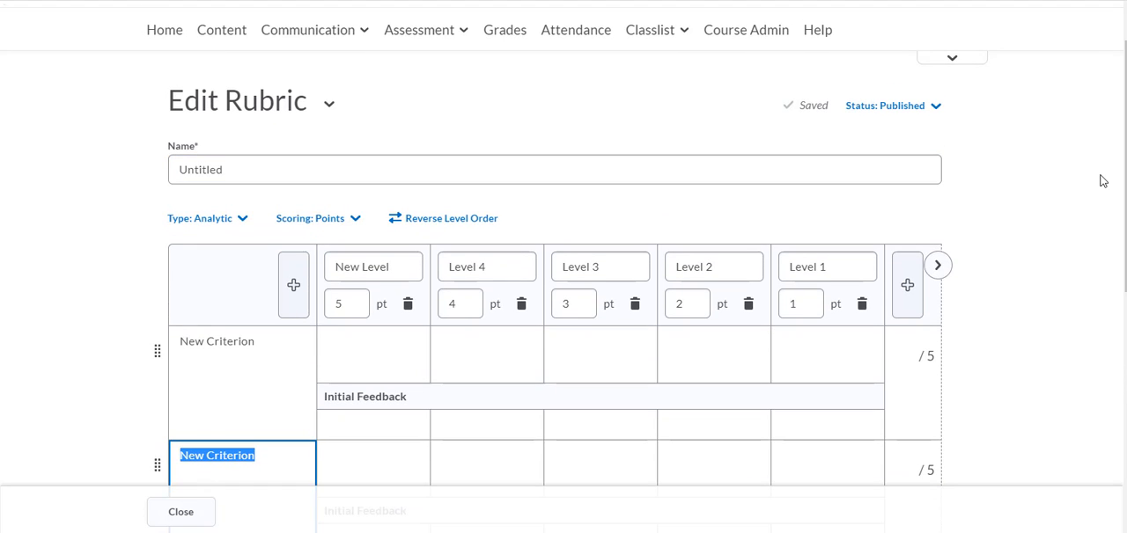
scroll(1124, 167, "down", 6)
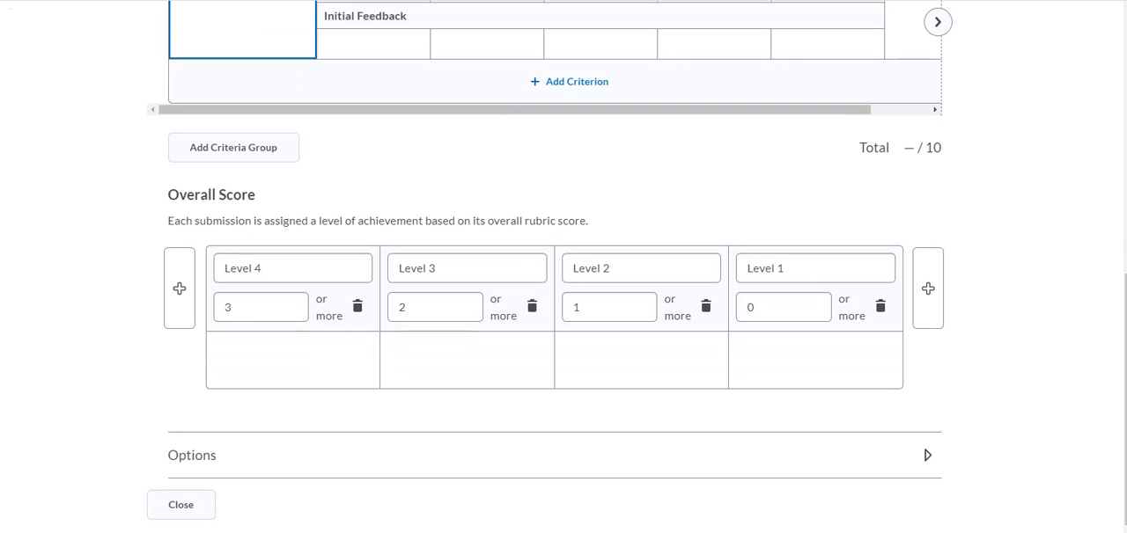
left_click(202, 509)
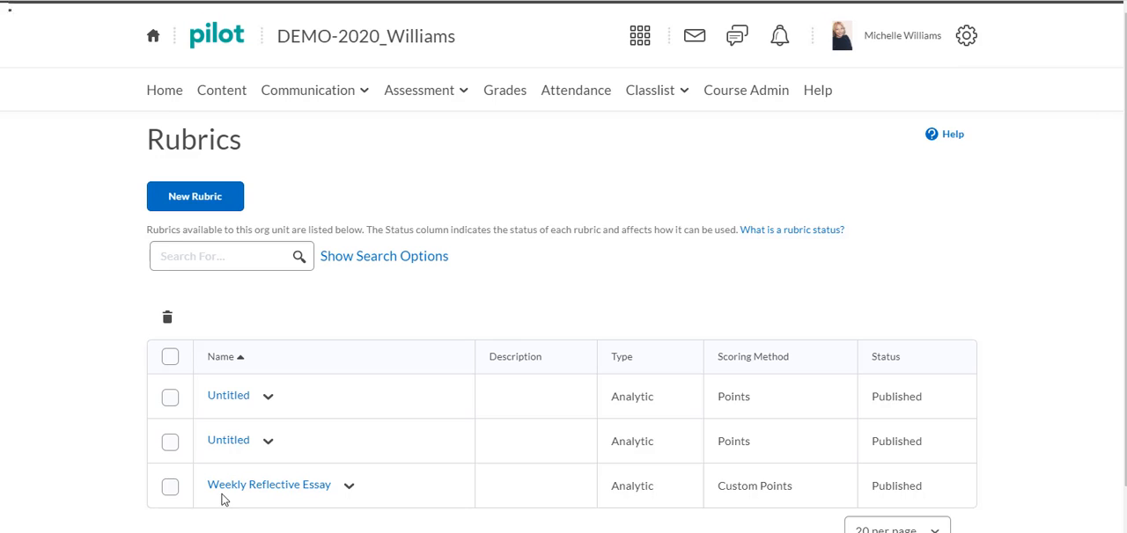
Step: Open the Weekly Reflective Essay rubric and examine its name, levels, criteria, custom points and Overall Score section
left_click(228, 496)
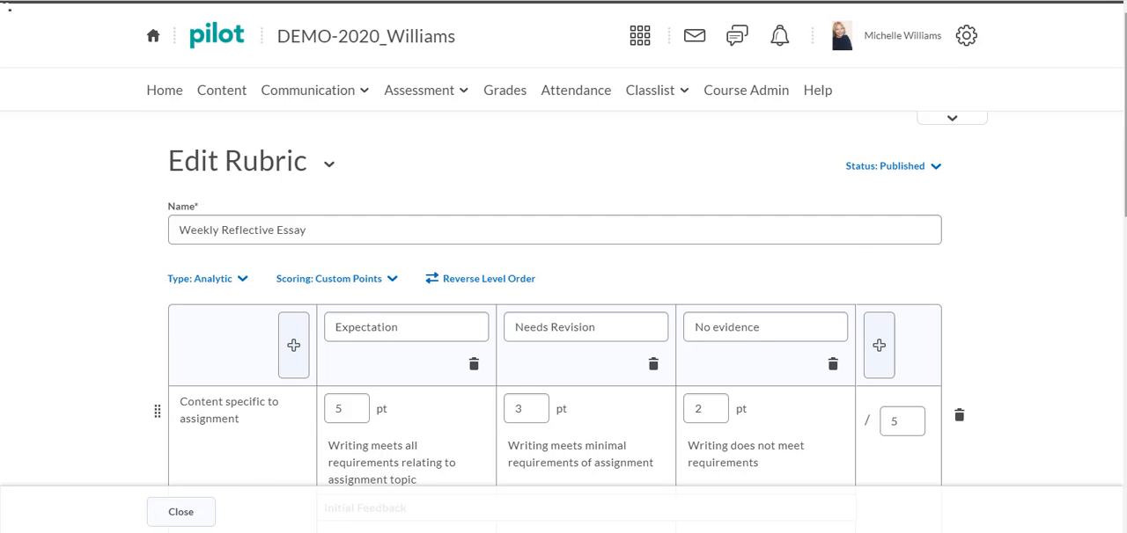
scroll(569, 77, "down", 3)
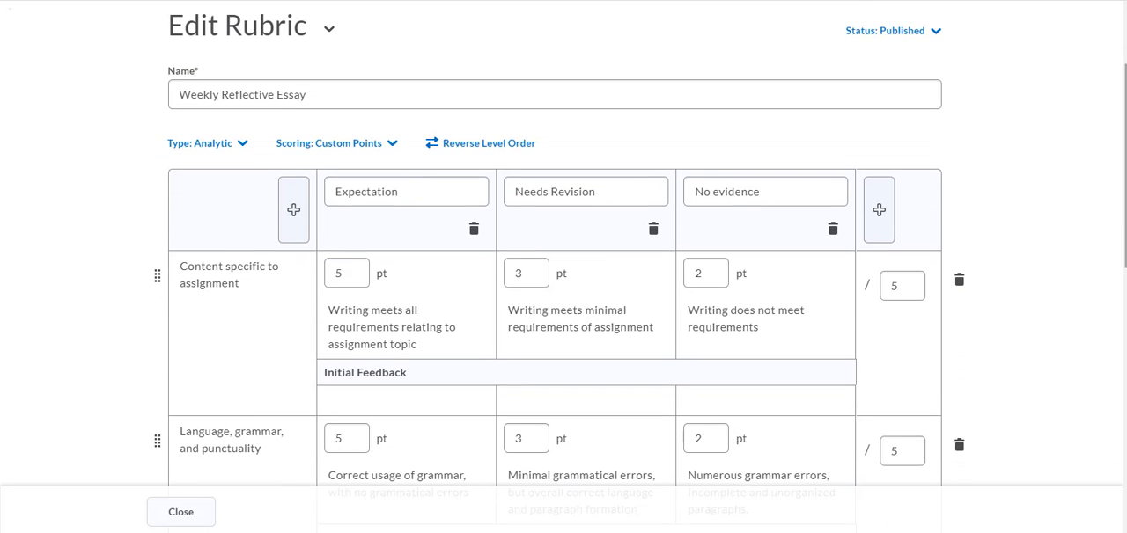
left_click(414, 89)
left_click(406, 202)
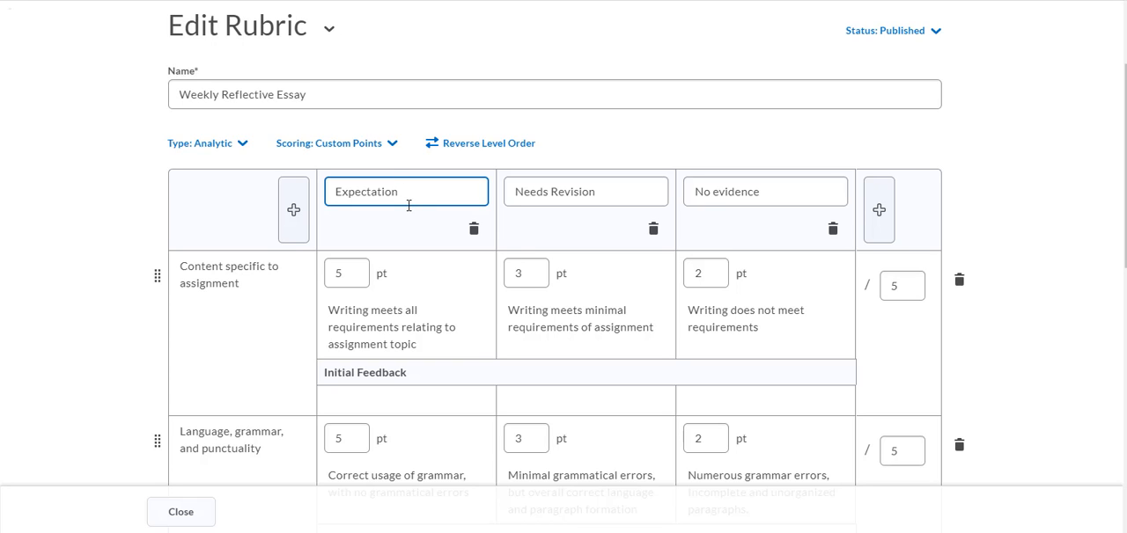
left_click(277, 345)
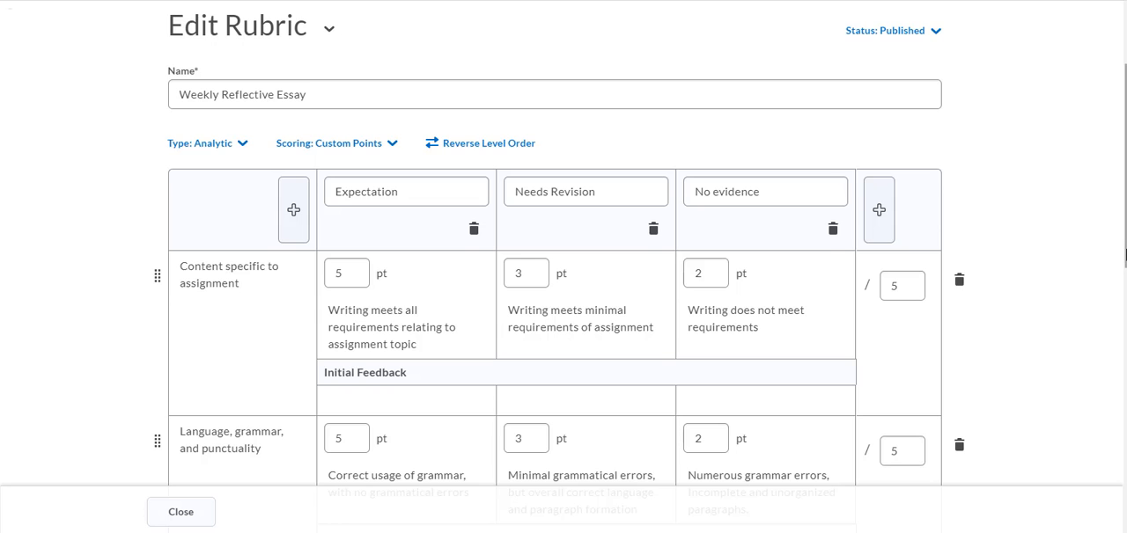
left_click_drag(1124, 255, 1124, 387)
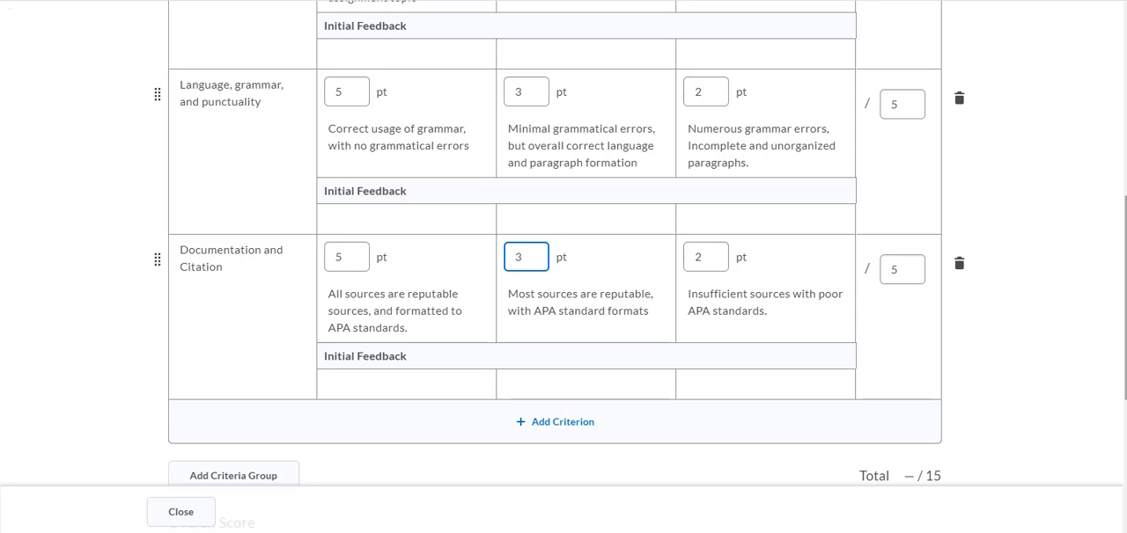
scroll(564, 264, "down", 2)
scroll(926, 515, "down", 1)
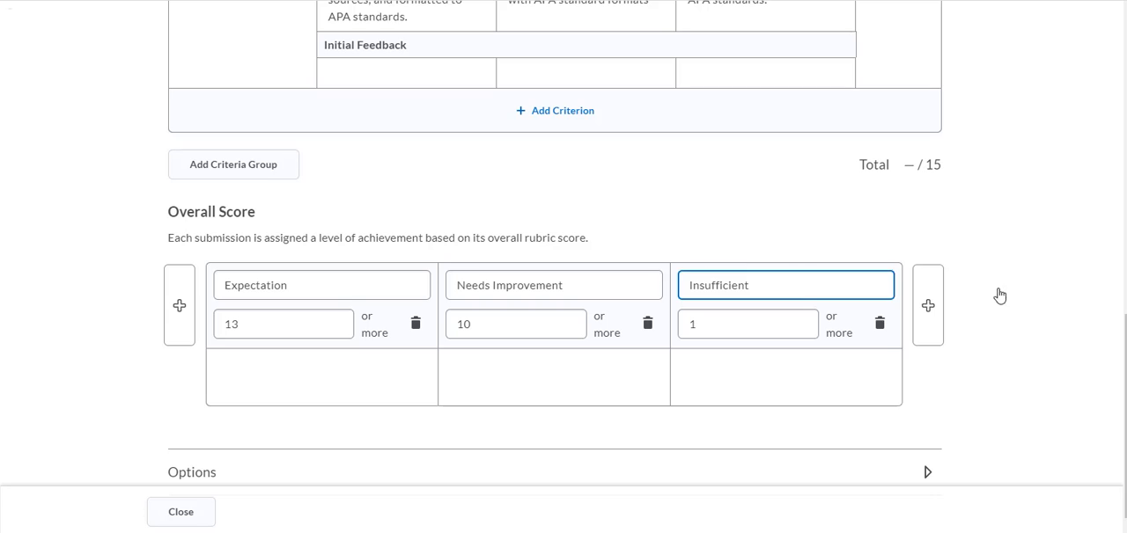
scroll(563, 265, "down", 1)
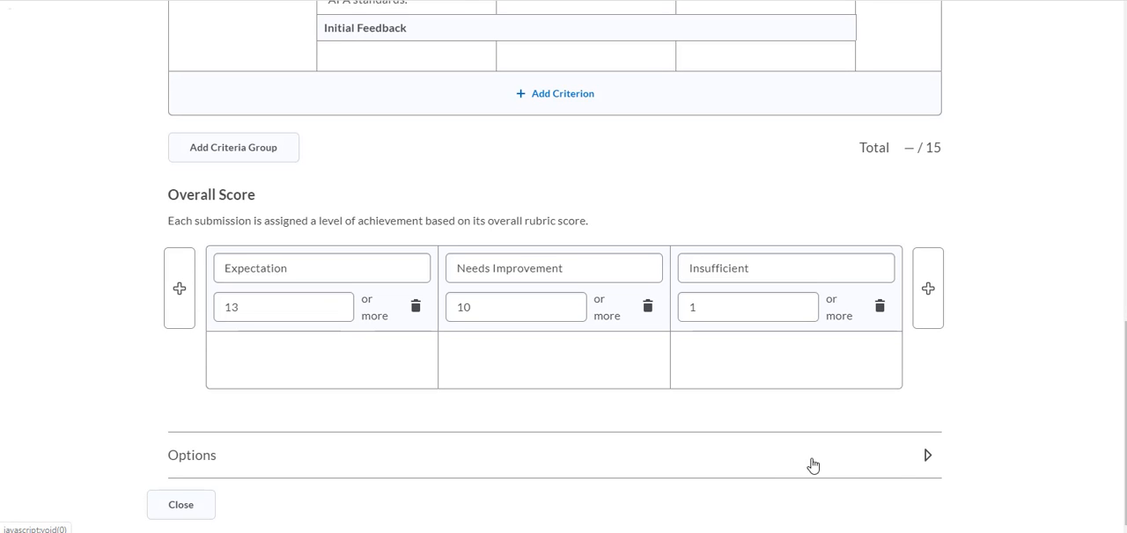
Step: Review the essay rubric's visibility, description and association options, and close the rubric
left_click(928, 459)
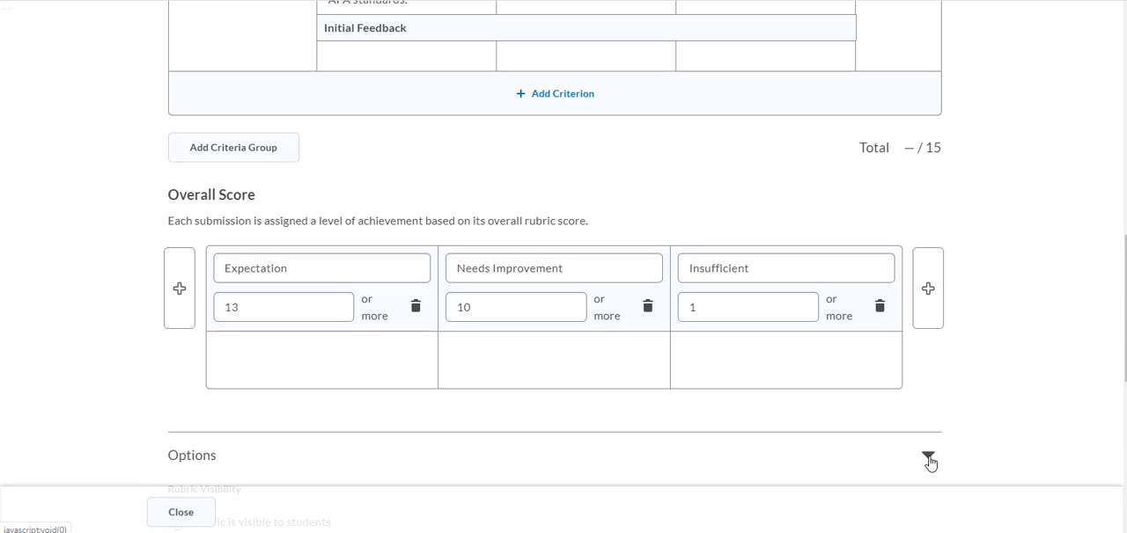
scroll(563, 264, "down", 3)
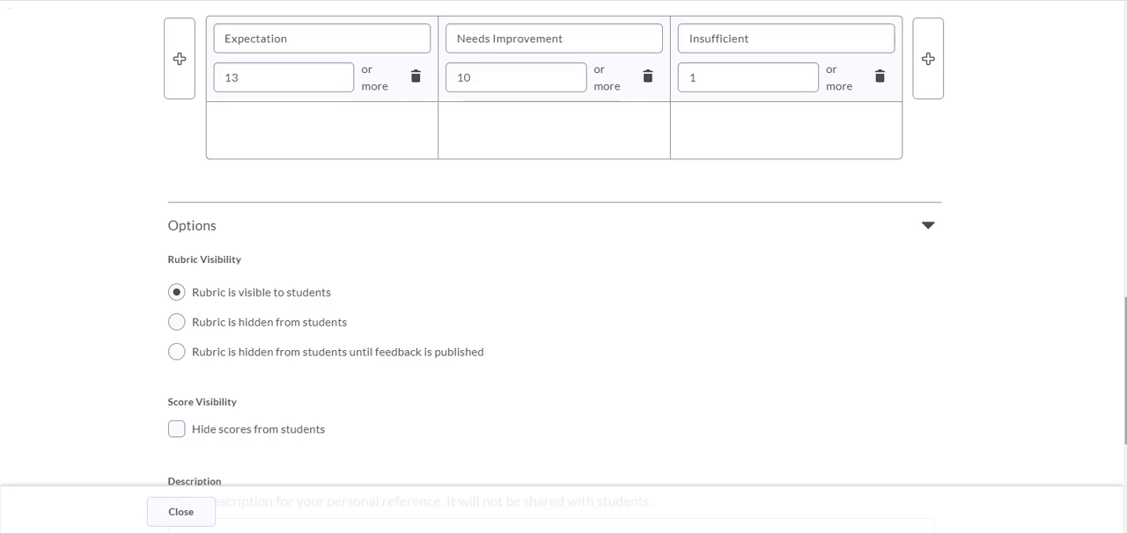
scroll(553, 264, "down", 5)
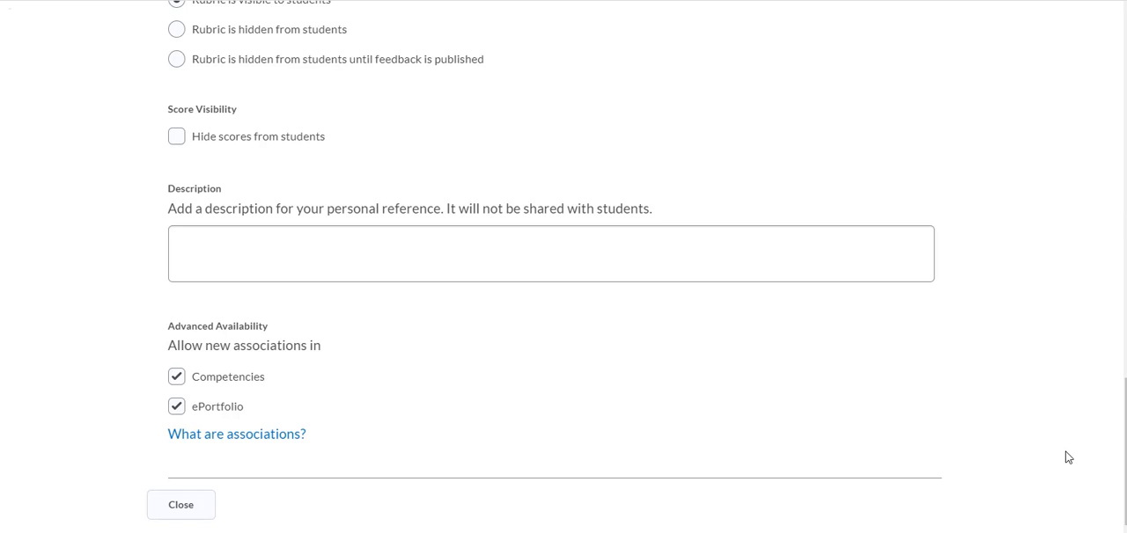
left_click(204, 509)
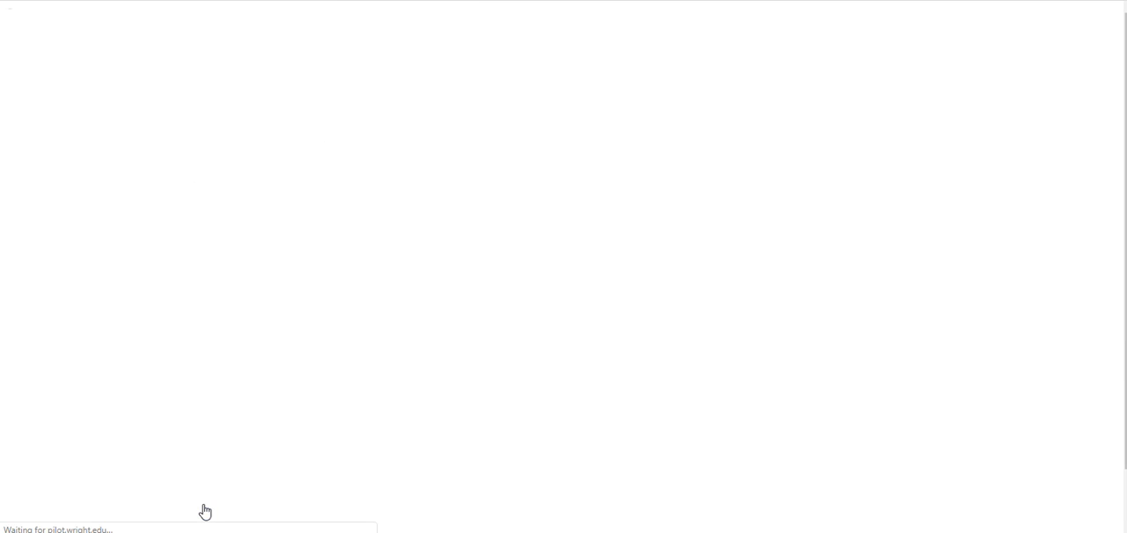